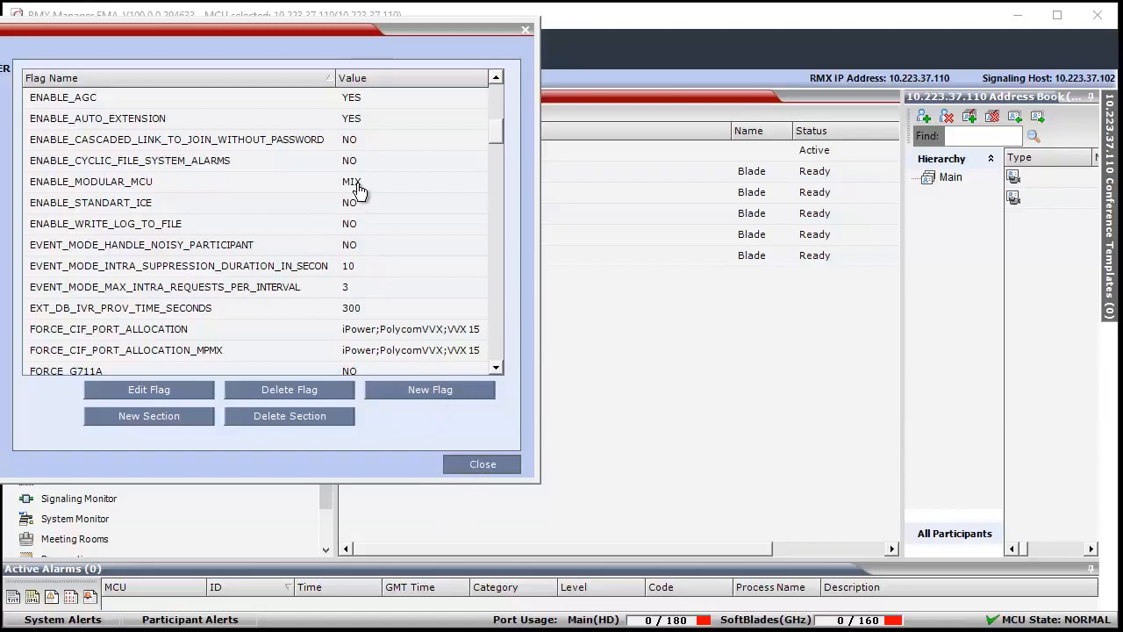
- Close the system flags list, switch to vSphere Client and start an OVF template deployment into folder 170
click(483, 463)
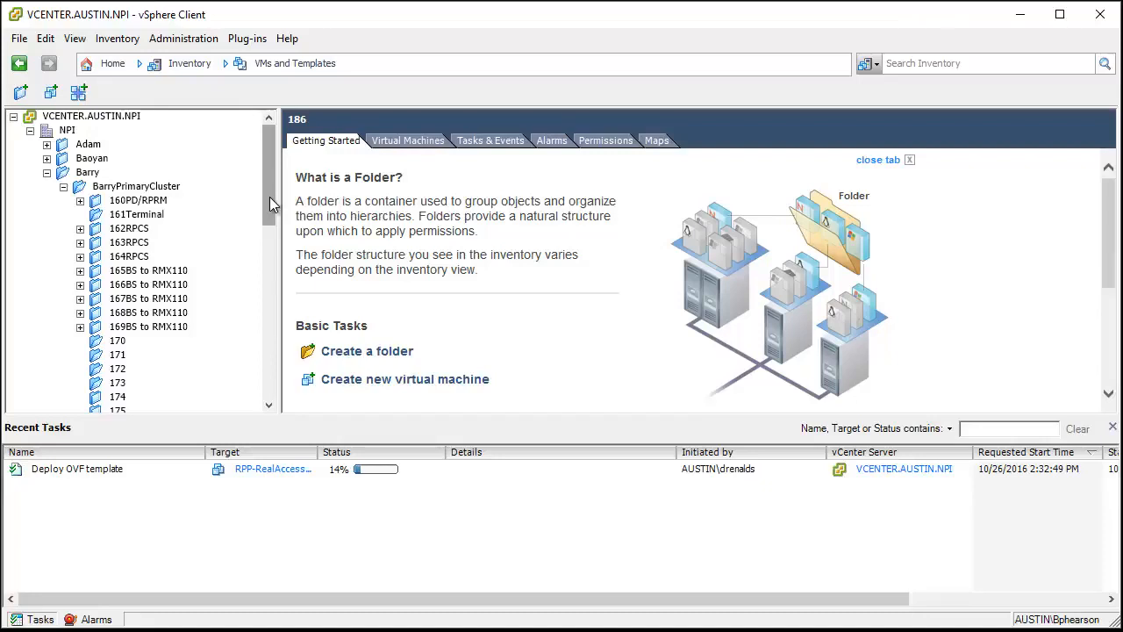
click(113, 343)
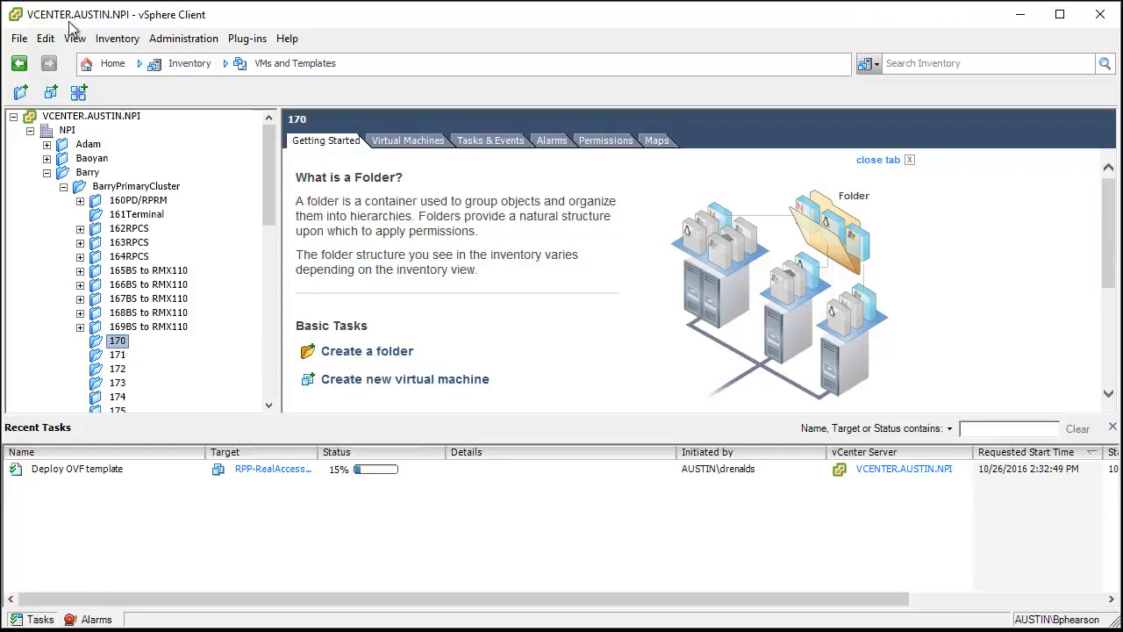
click(20, 39)
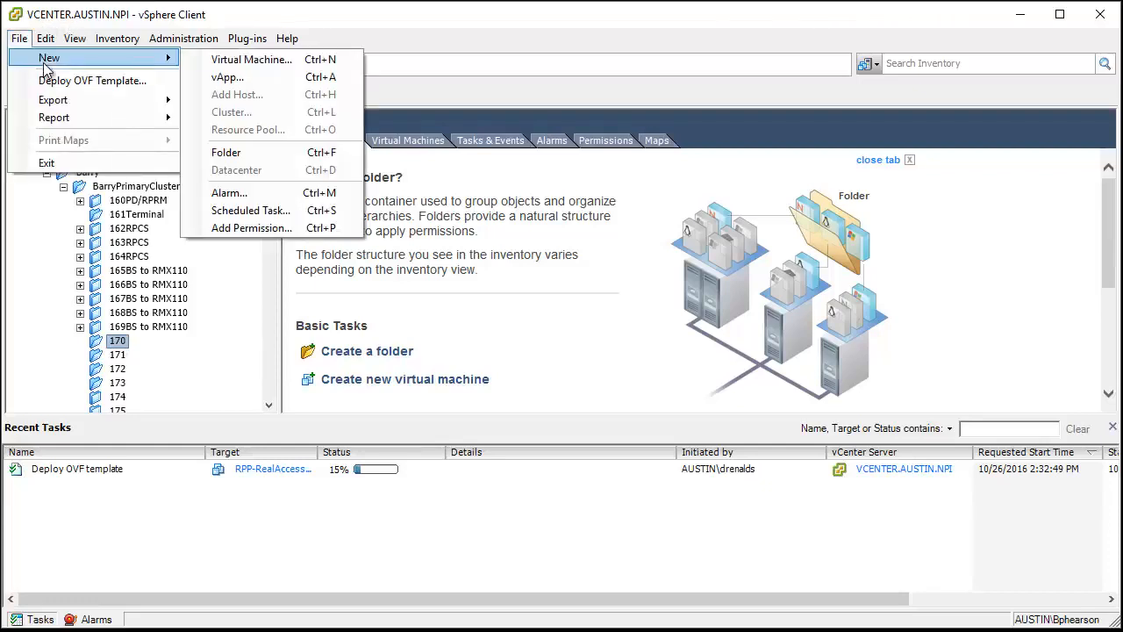
click(65, 81)
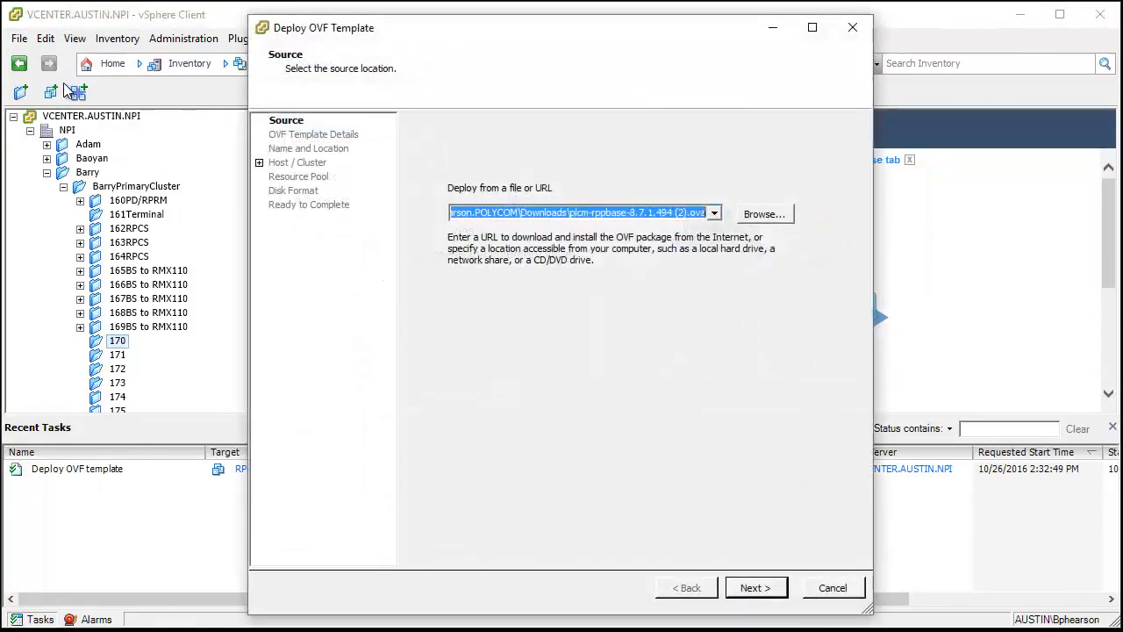
- Choose plcm-rppbase-8.7.1.494.ova from the Desktop as the deployment source and accept the template details
click(765, 216)
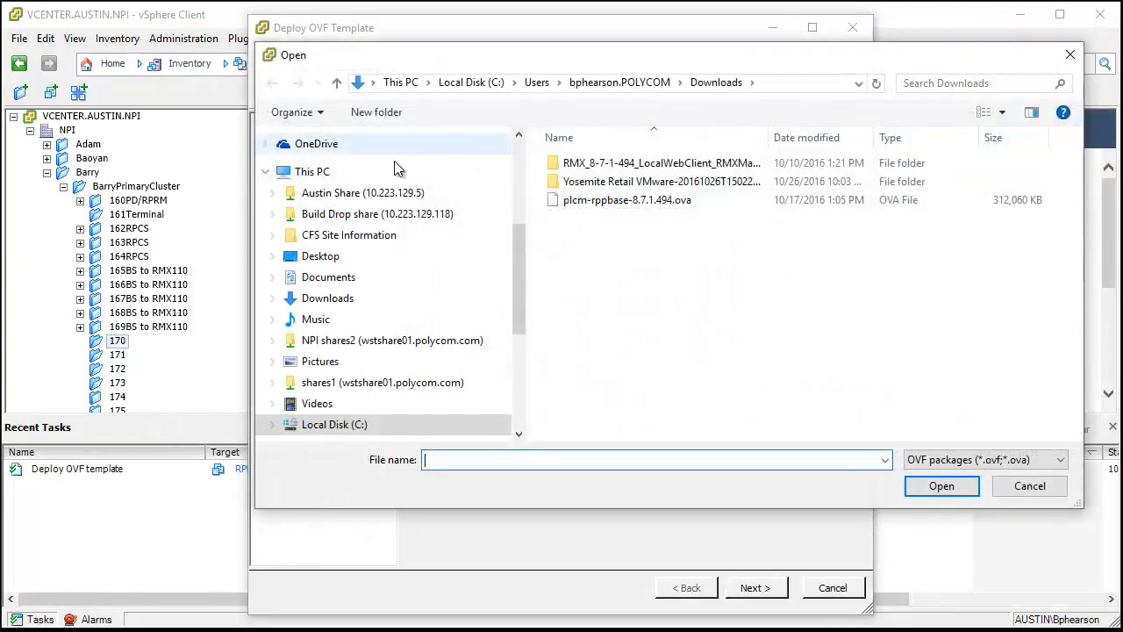
click(353, 254)
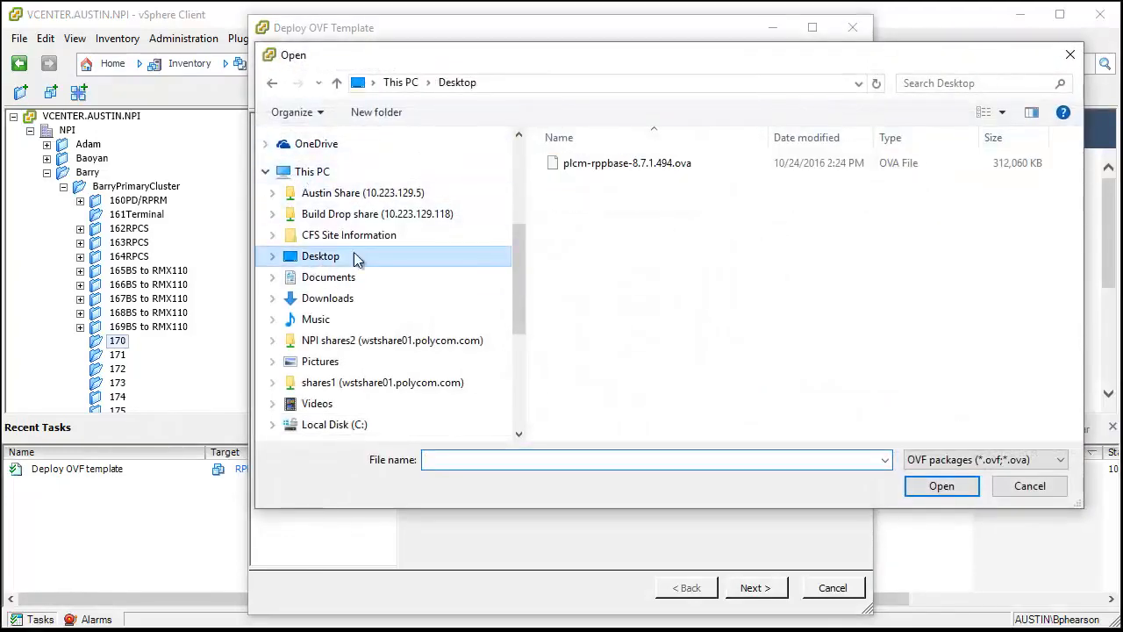
double_click(582, 164)
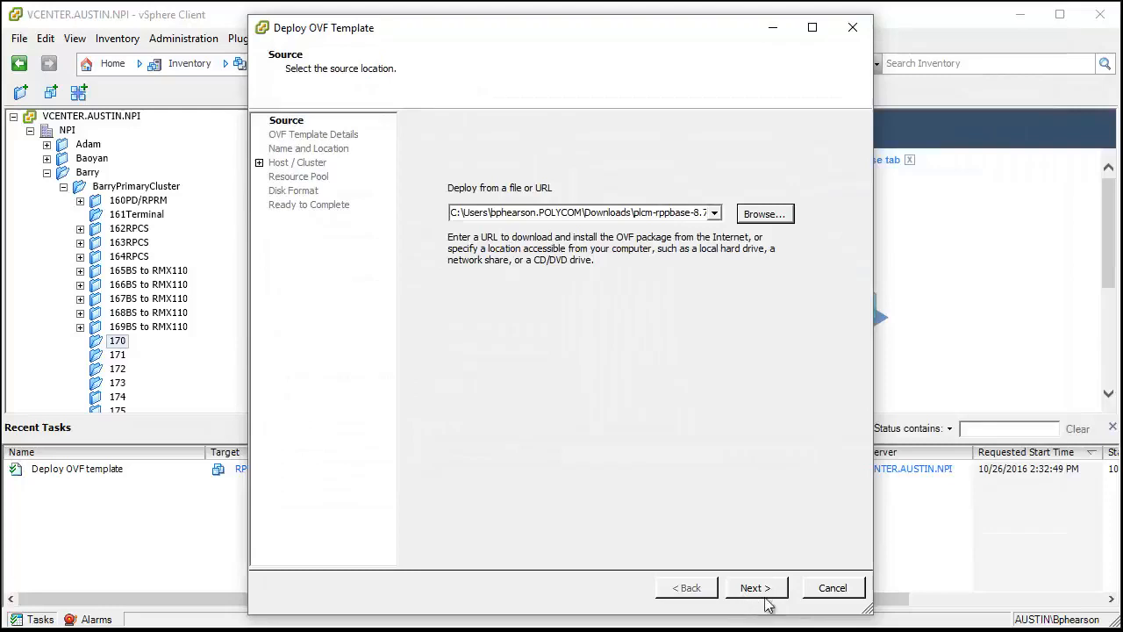
click(746, 590)
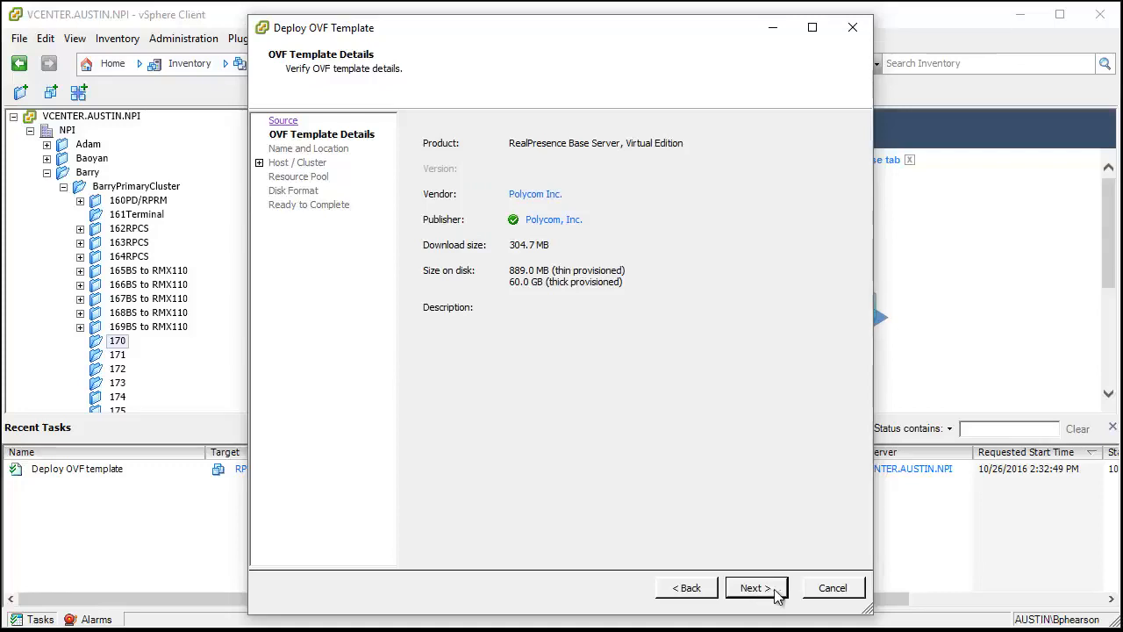
click(760, 591)
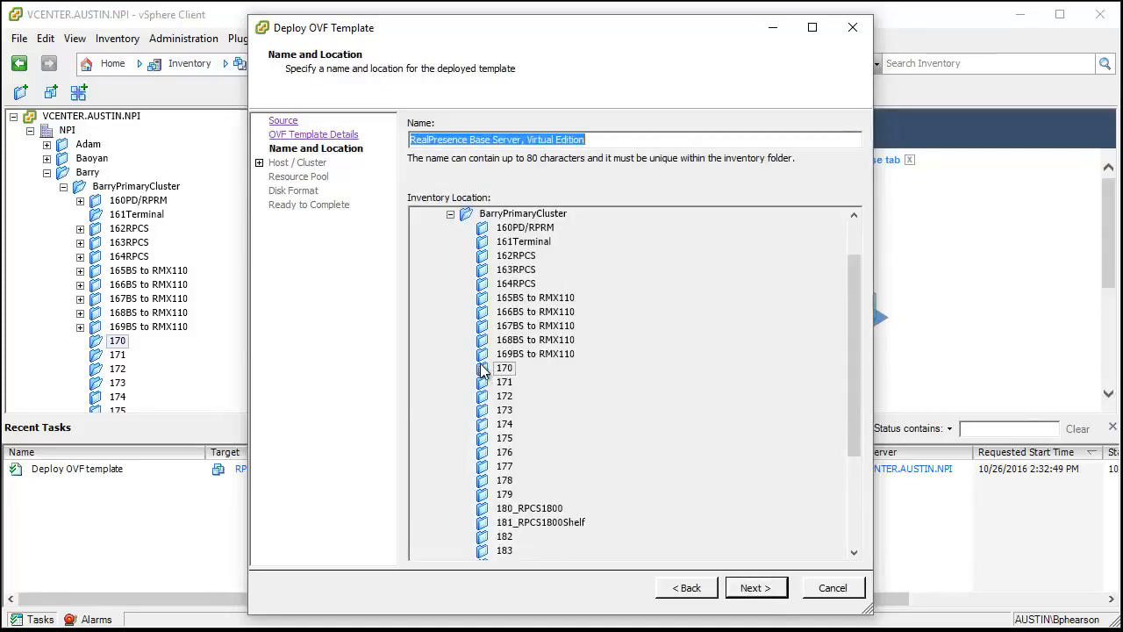
- Name the deployed template 170BS in folder 170 and assign it to the Primary cluster and resource pool
drag(596, 139, 376, 133)
text(170BS)
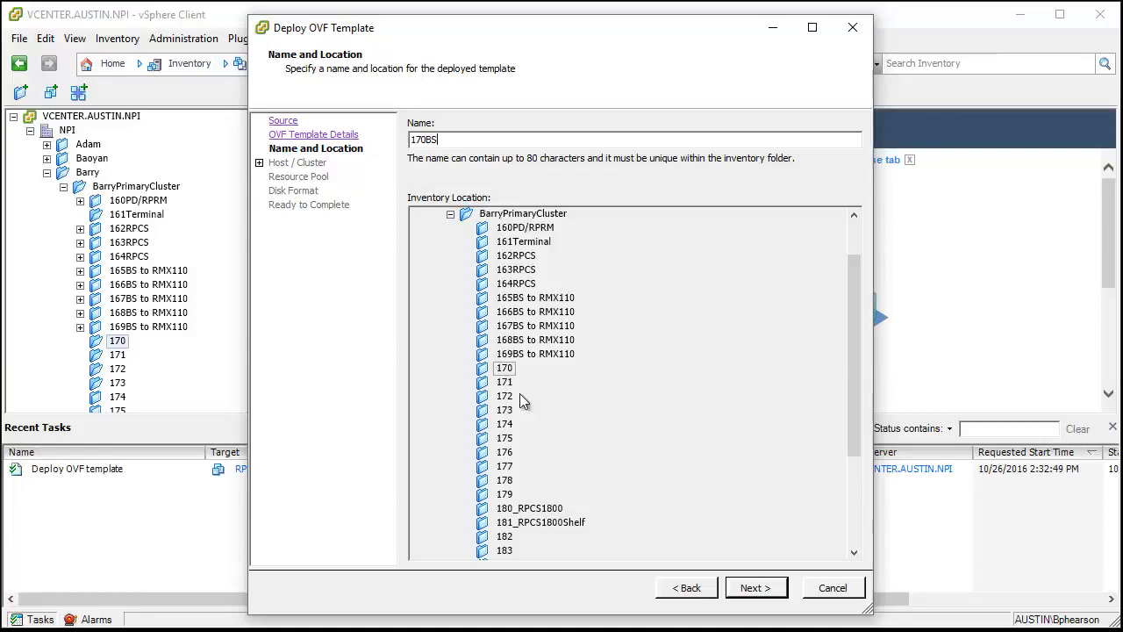
click(750, 589)
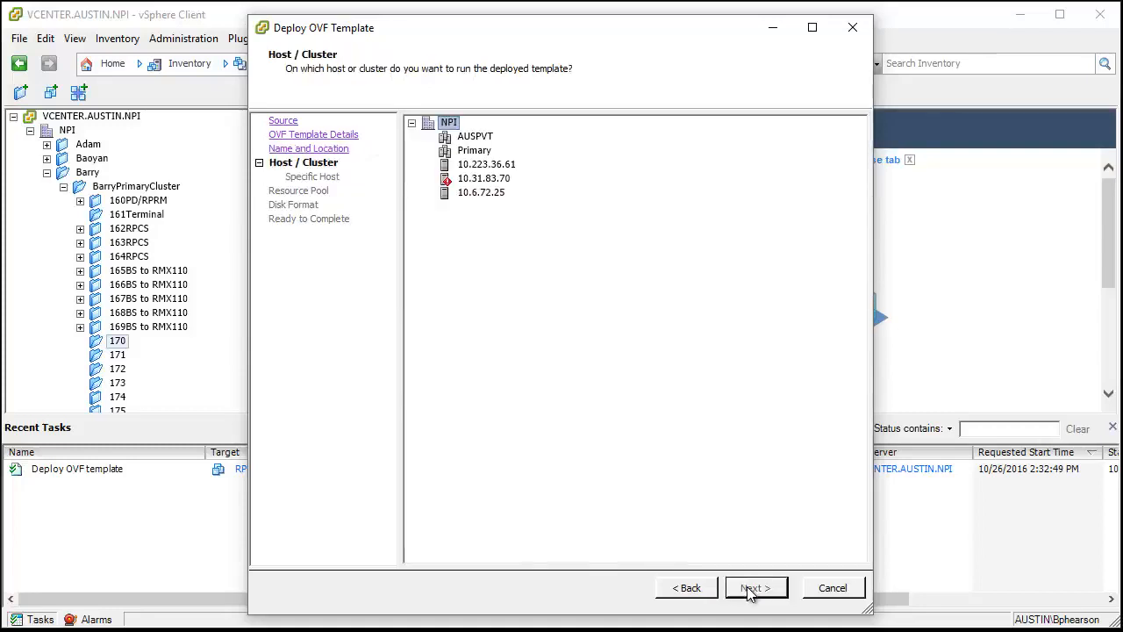
click(470, 152)
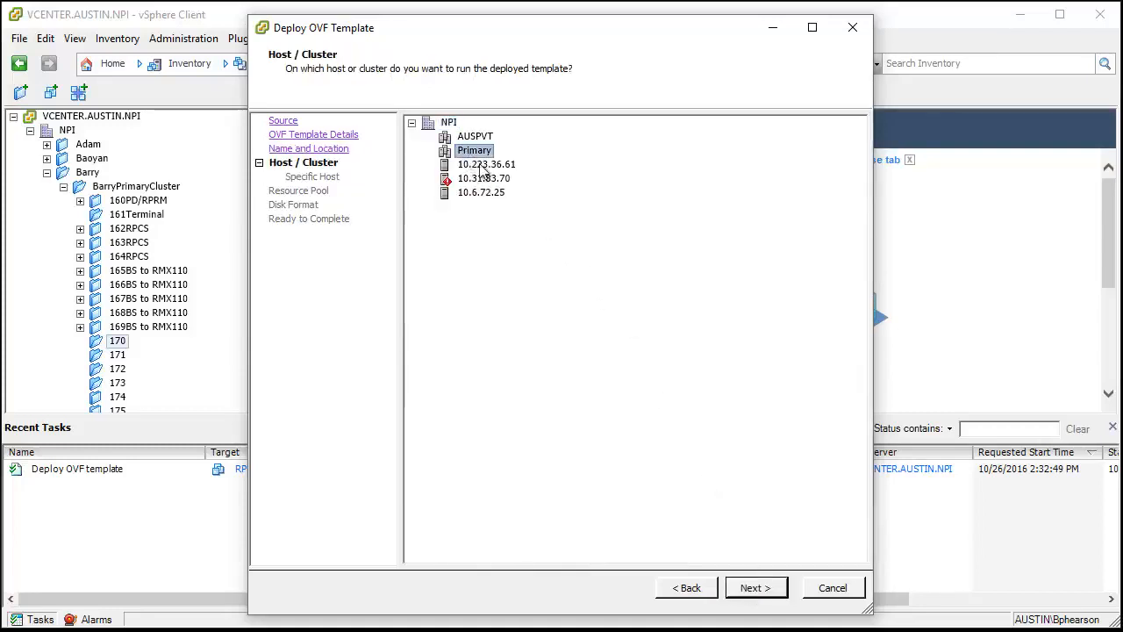
click(748, 587)
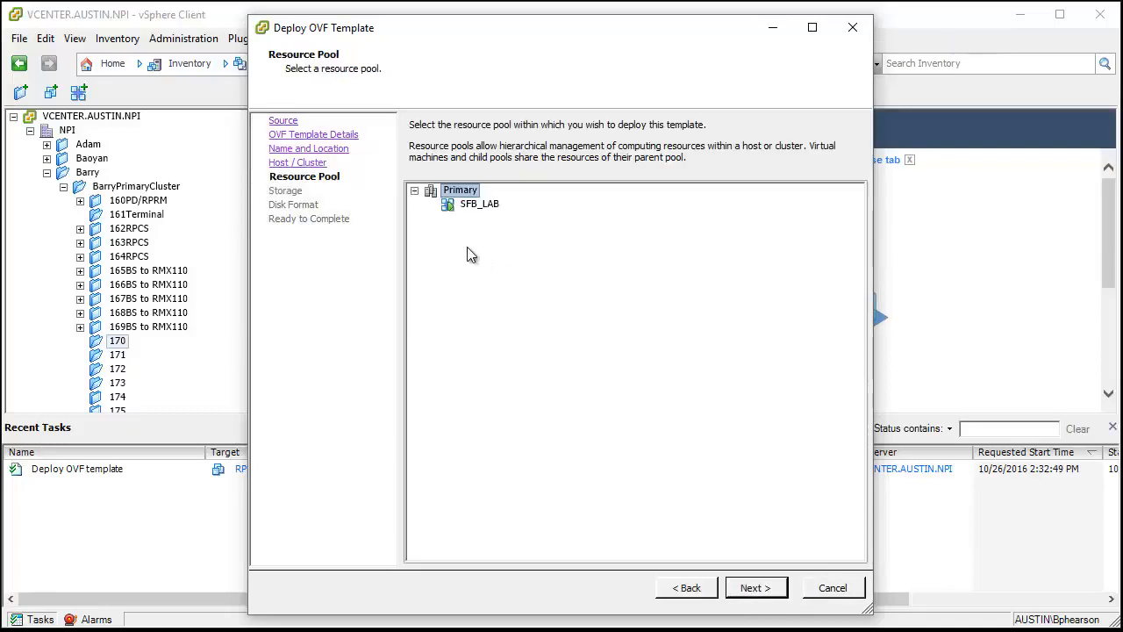
click(769, 589)
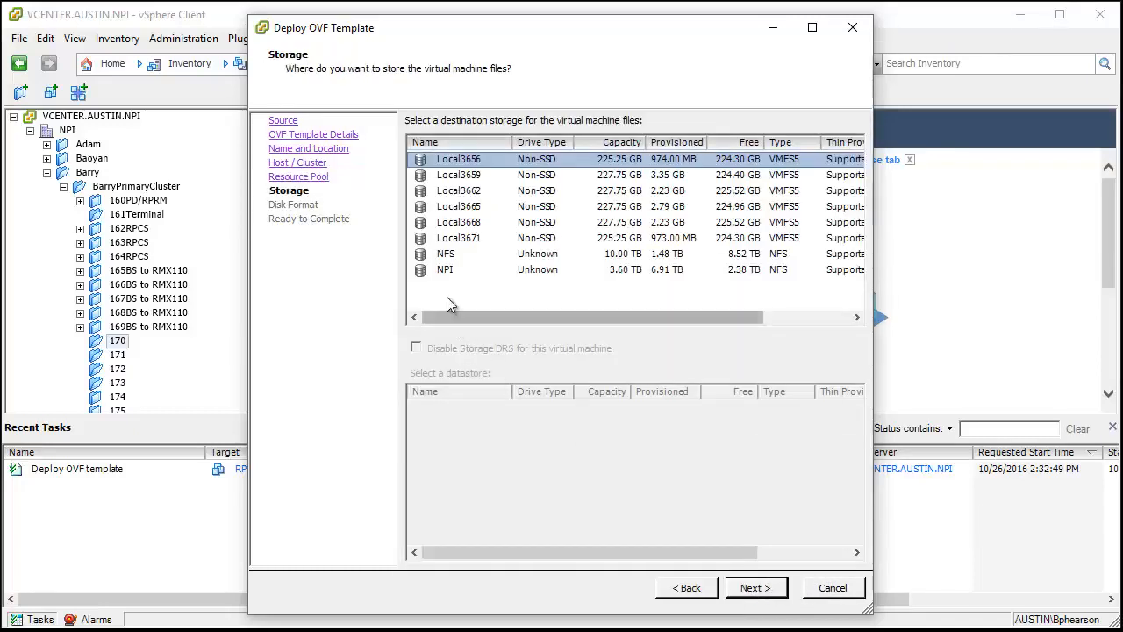
- Store the virtual machine files on the NPI datastore and accept the Thin Provision disk format
click(446, 269)
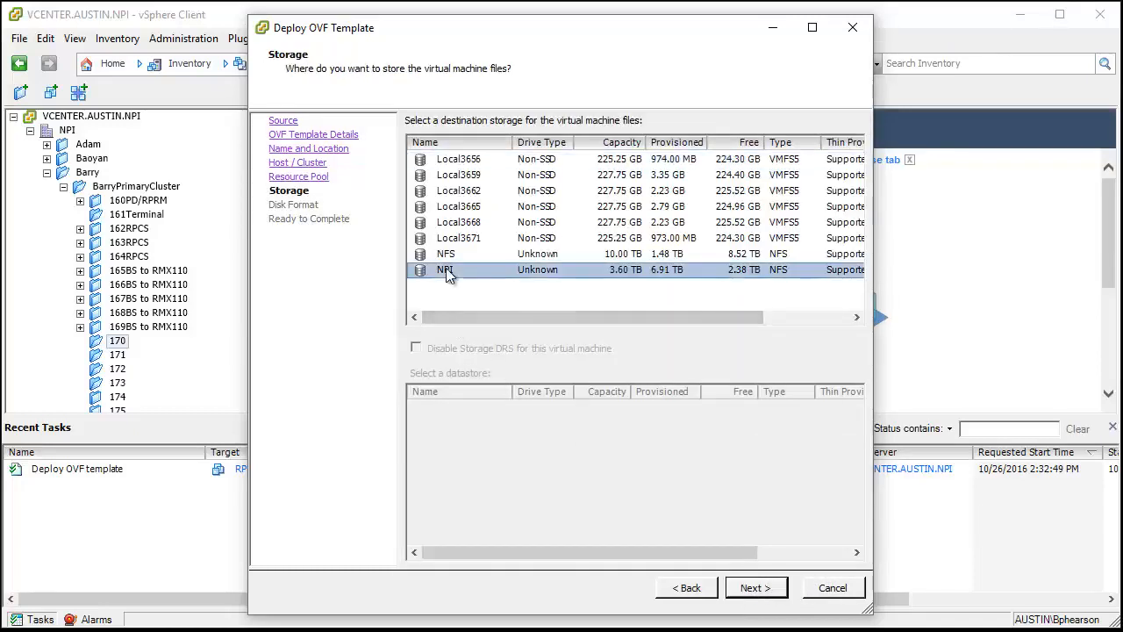
click(757, 589)
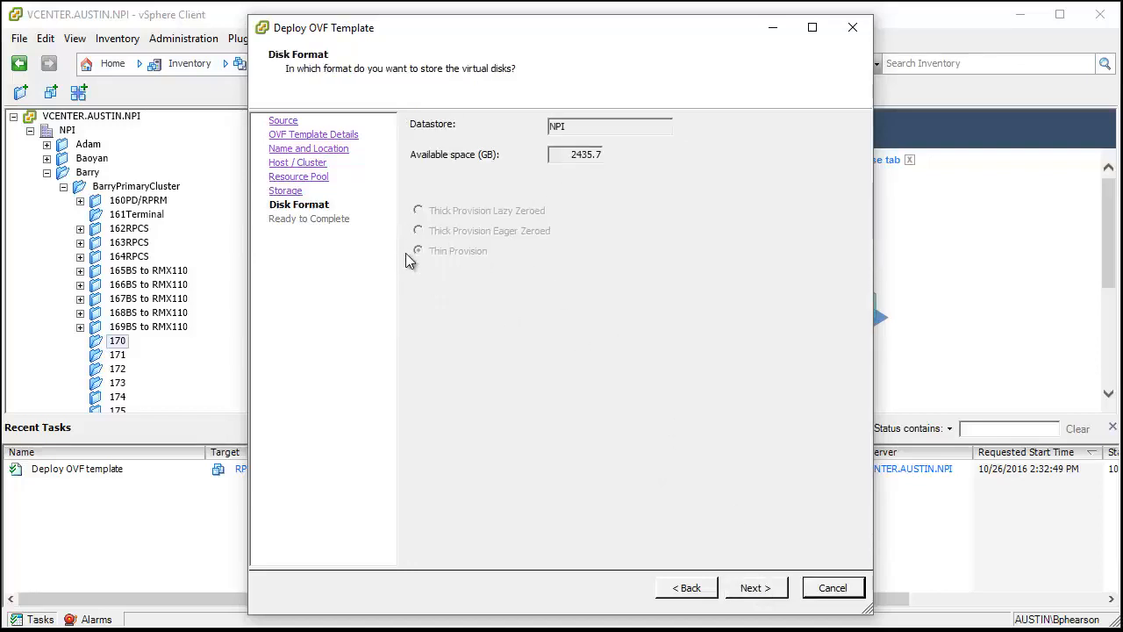
click(758, 588)
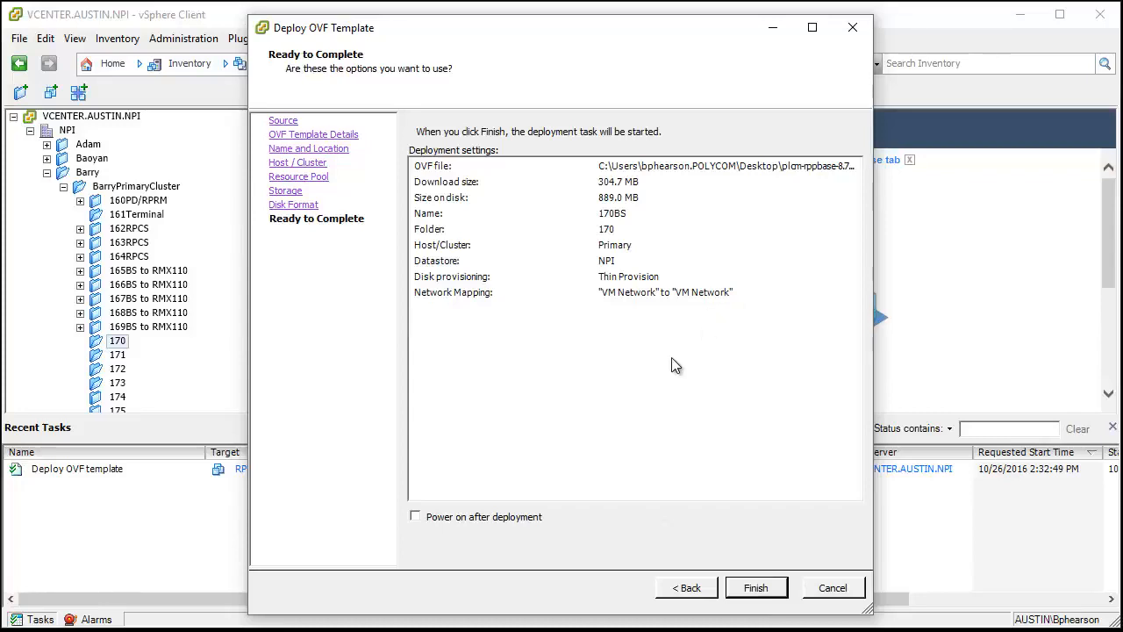
- Enable power on after deployment, finish deploying 170BS and dismiss the completion dialog
click(416, 517)
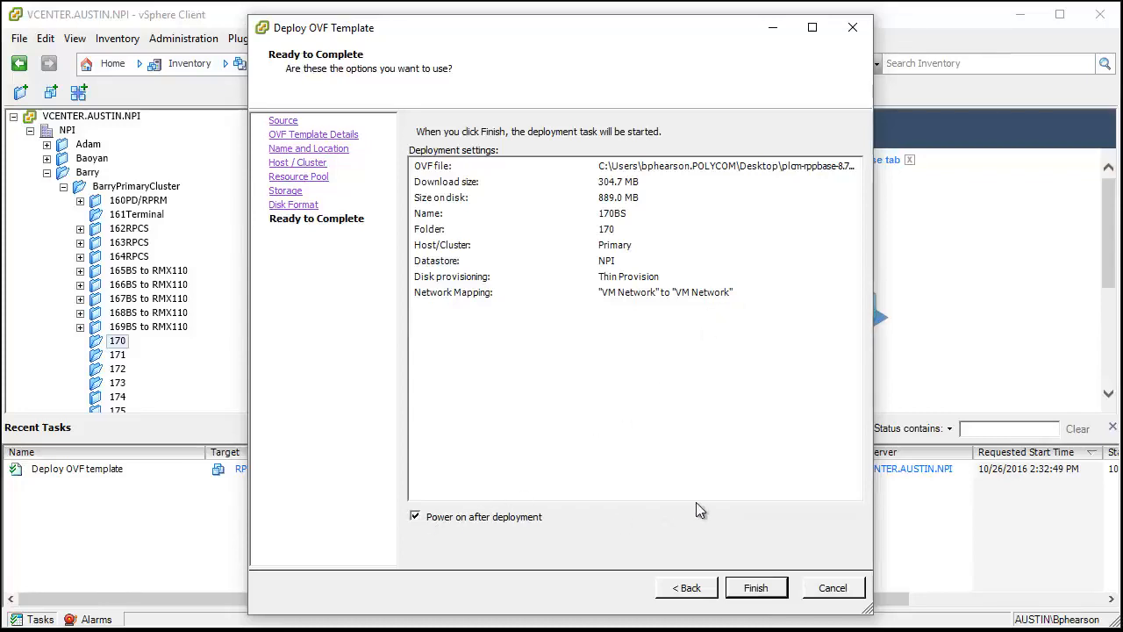
click(760, 588)
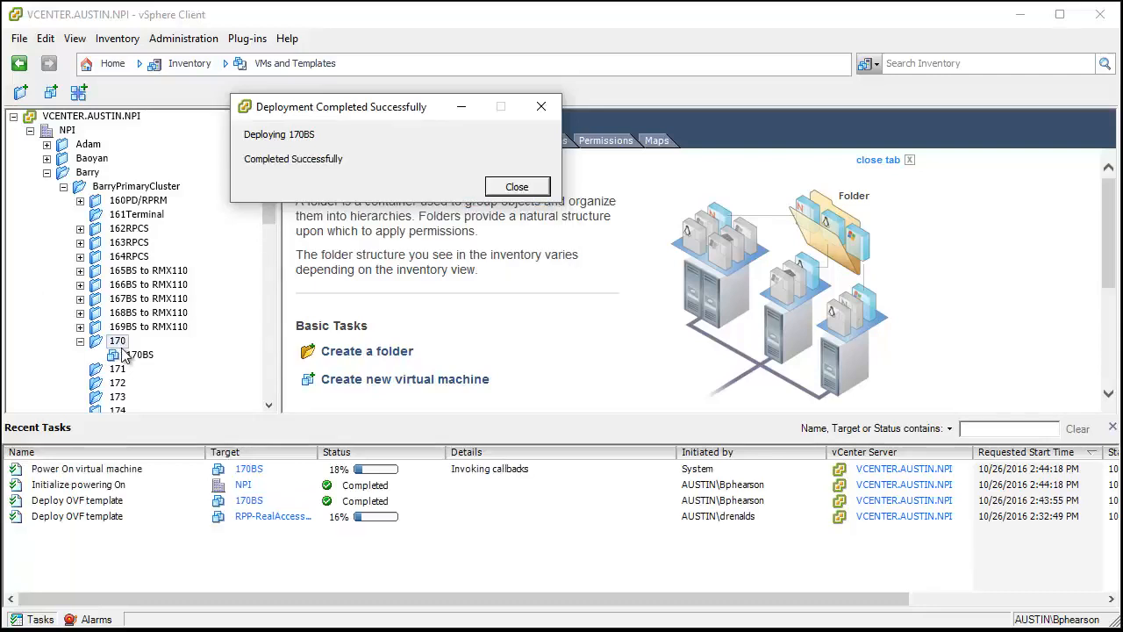
click(516, 188)
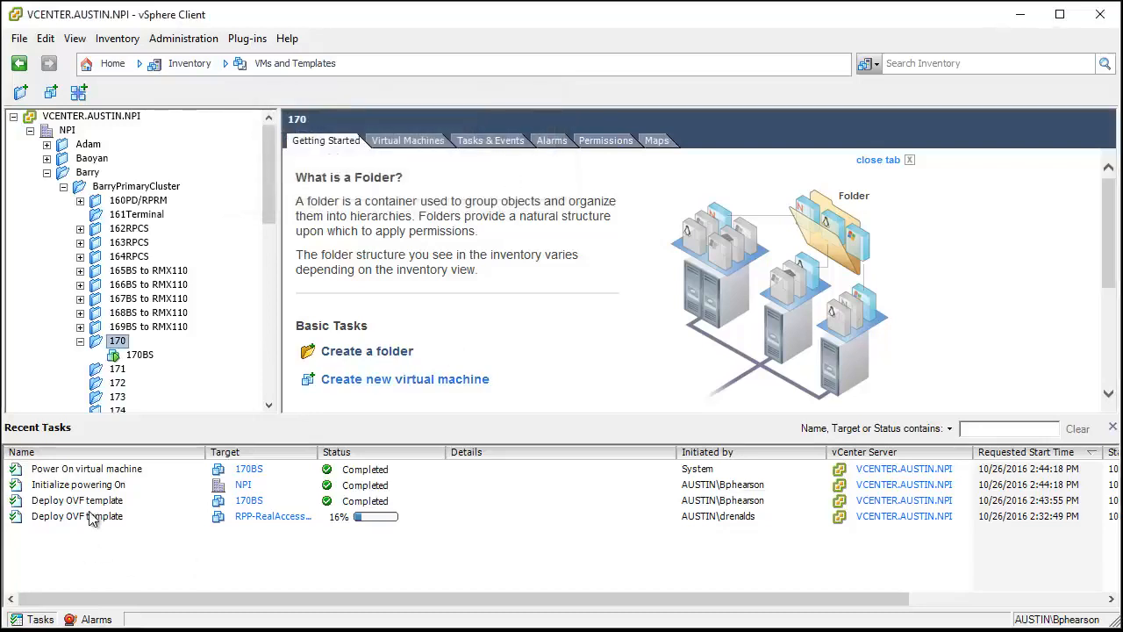
- Open the console of the 170BS virtual machine and enlarge its window to fit the whole guest screen
right_click(140, 355)
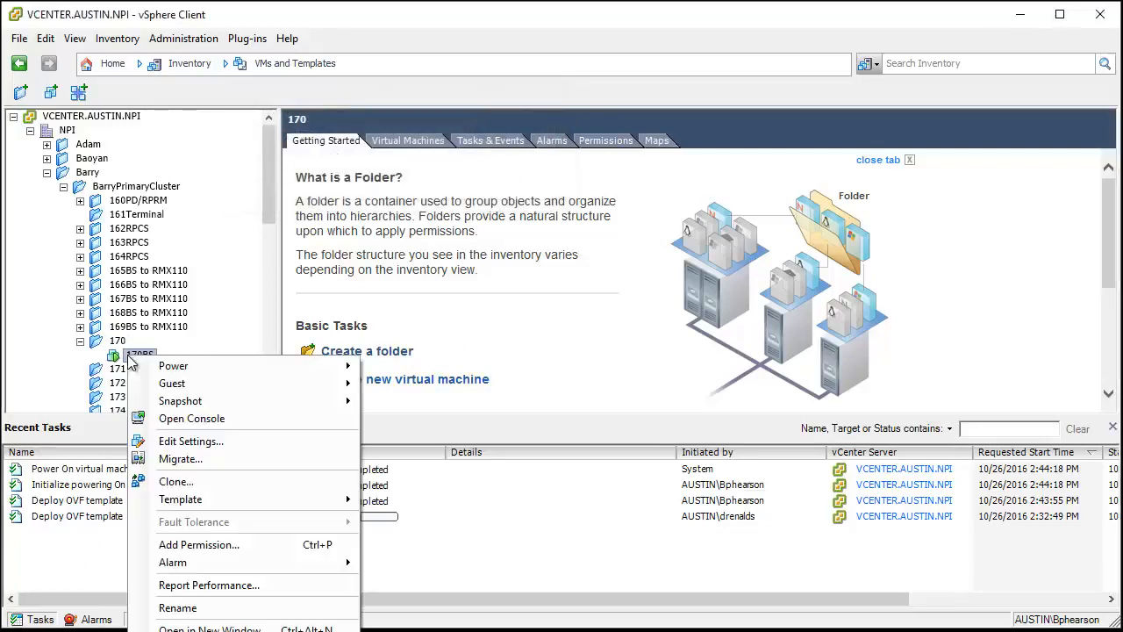
click(186, 414)
drag(160, 86, 467, 43)
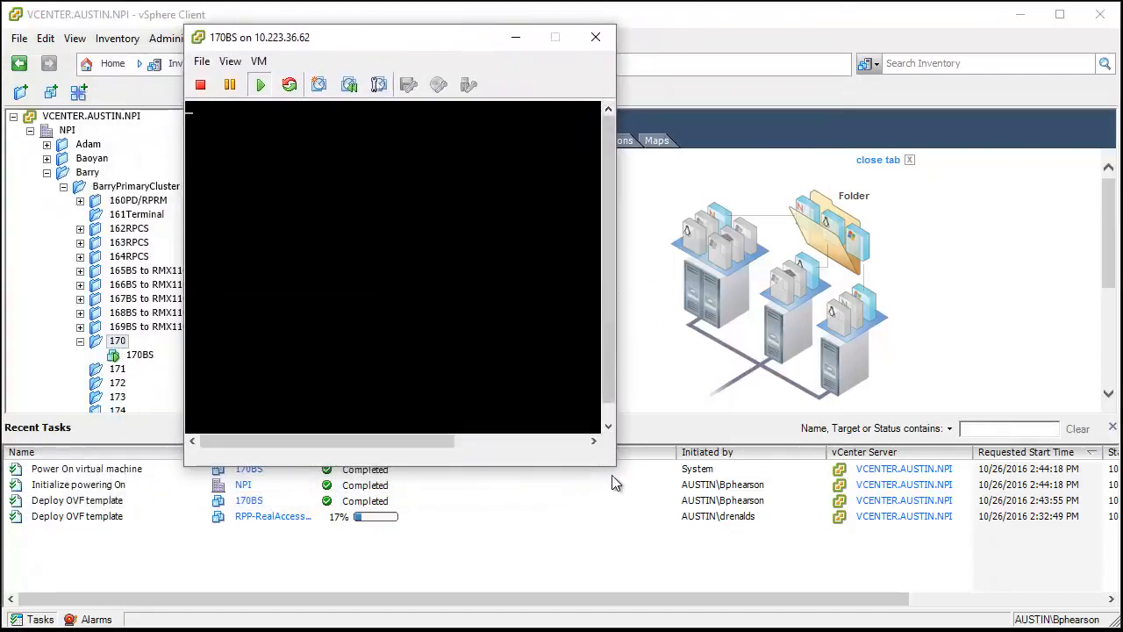
drag(614, 472, 852, 616)
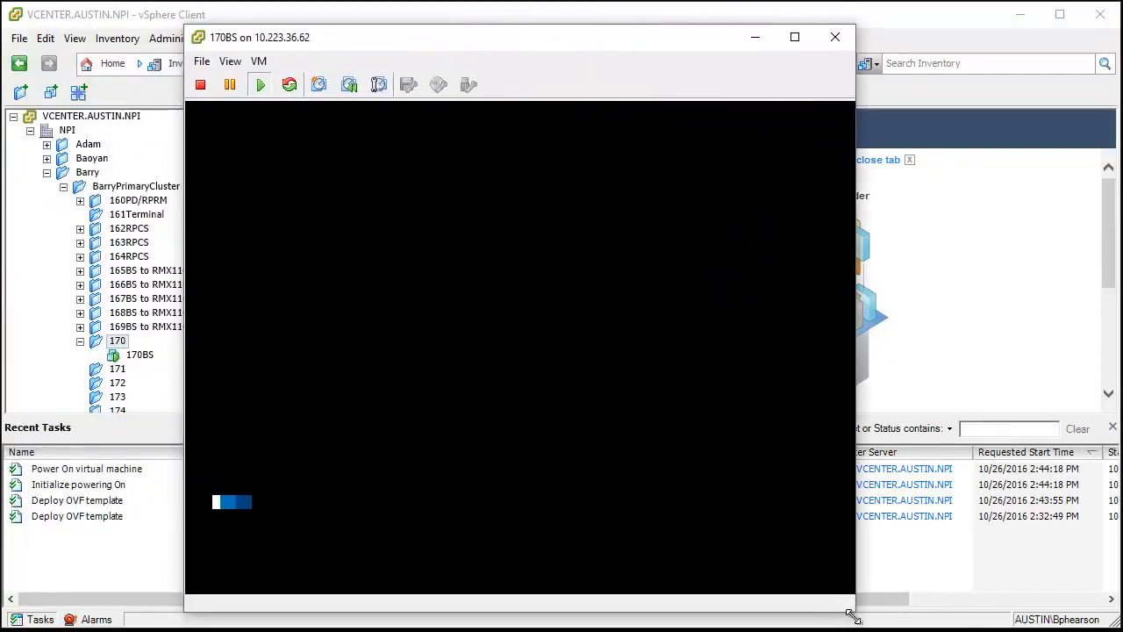
drag(531, 35, 523, 19)
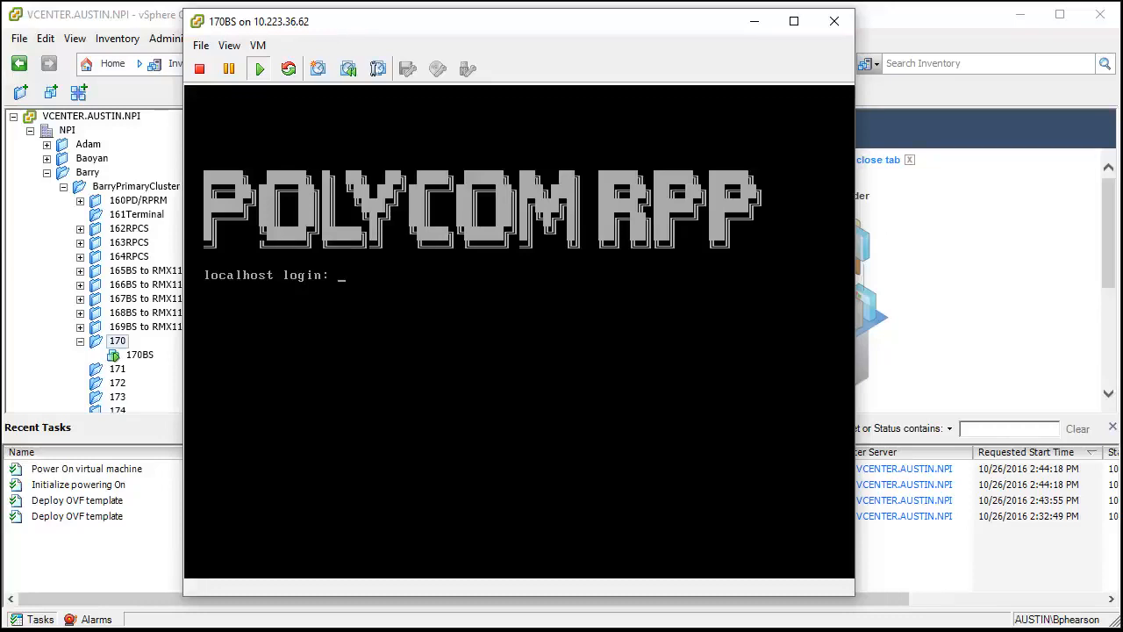
- Log in at the 170BS console as polycom, entering the account password
click(351, 283)
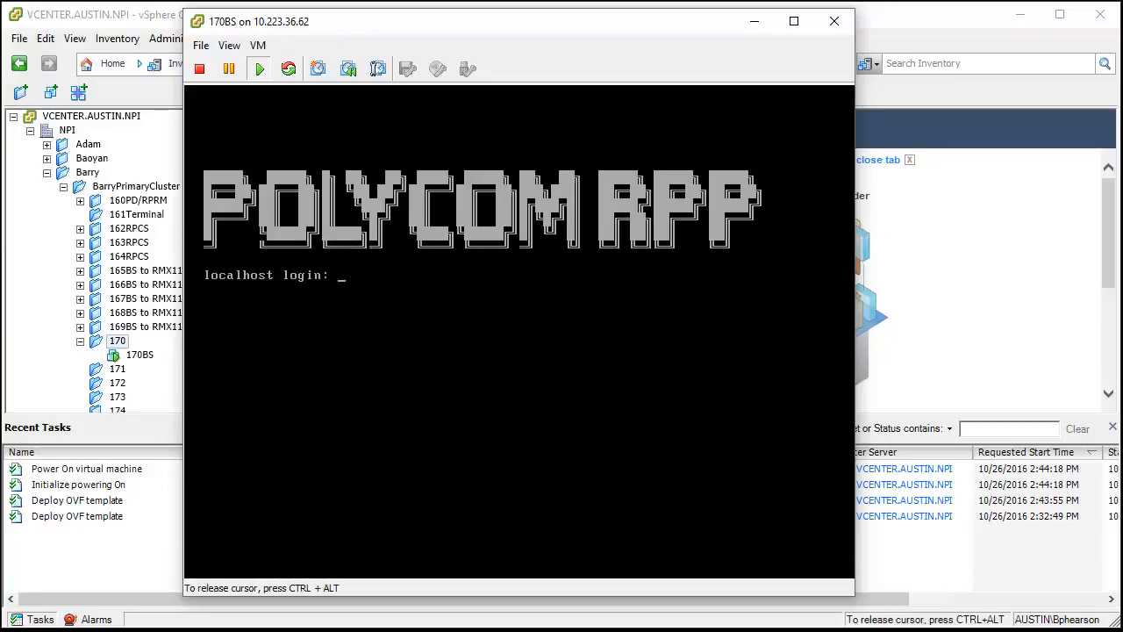
text(polycom)
key(Return)
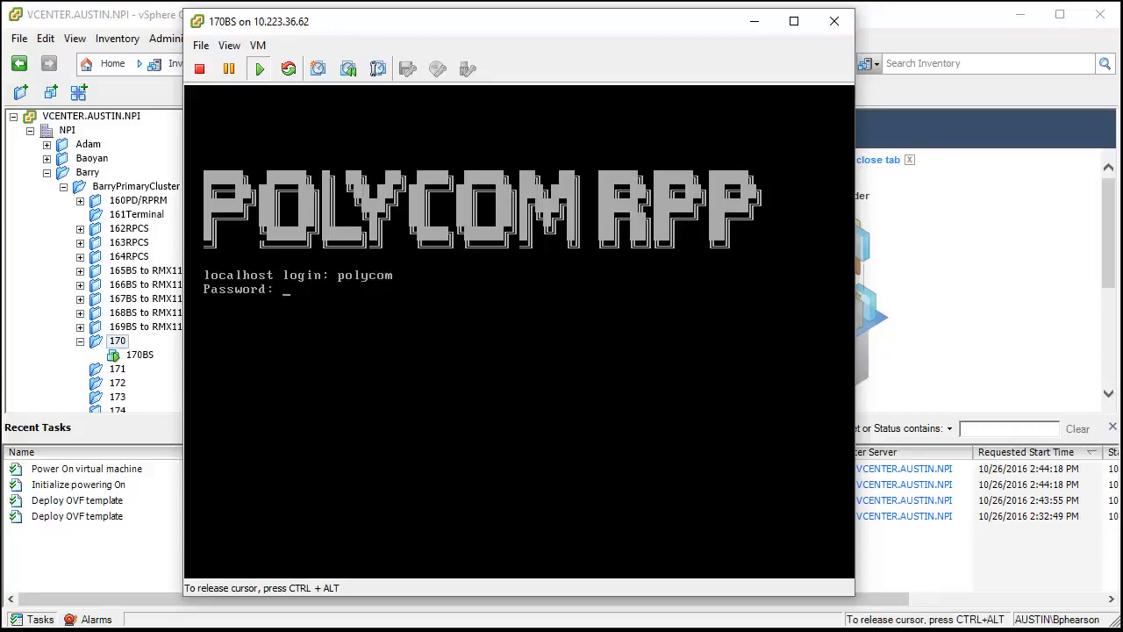
key(Return)
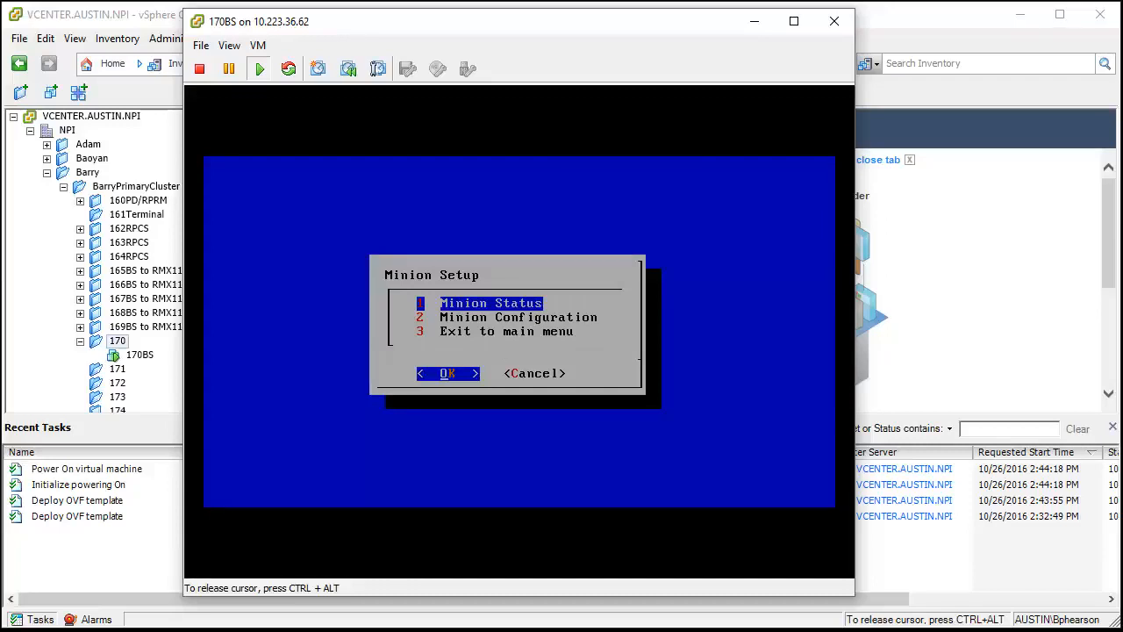
- Check the Minion Status details and return to Minion Setup
key(Return)
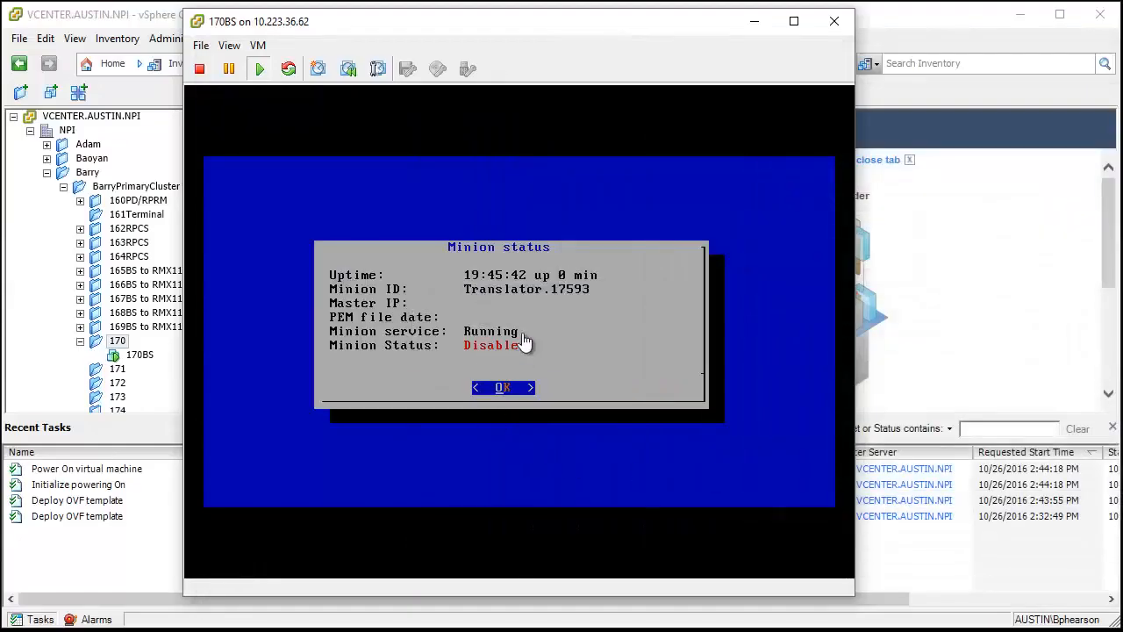
click(482, 391)
key(Return)
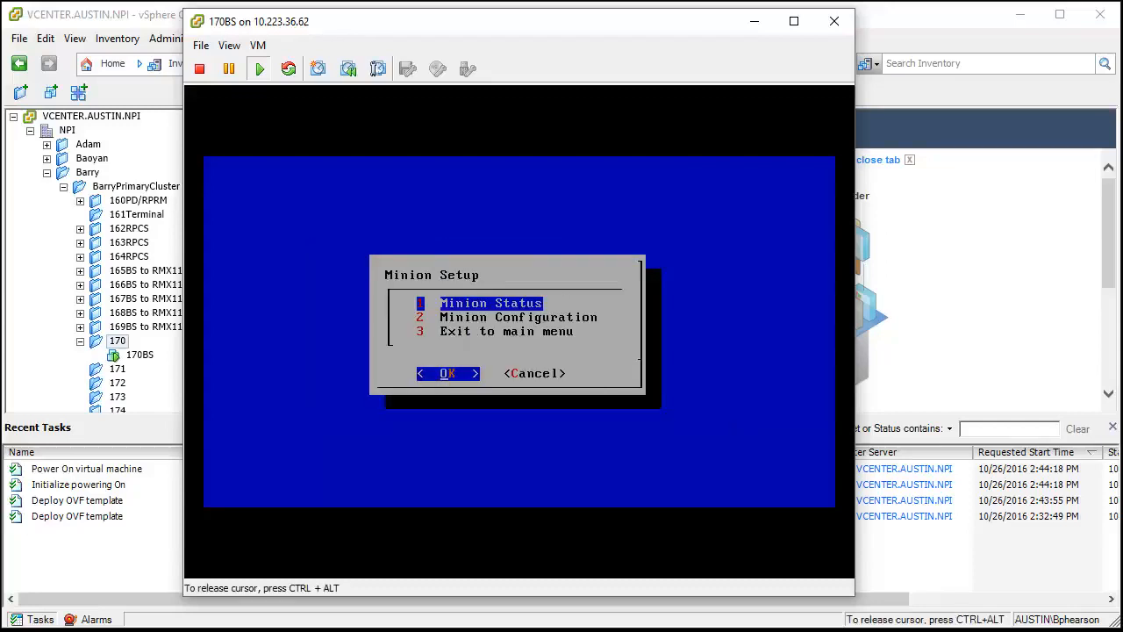
- Exit Minion Setup to the main menu and open the static address setup for eth0
key(Down)
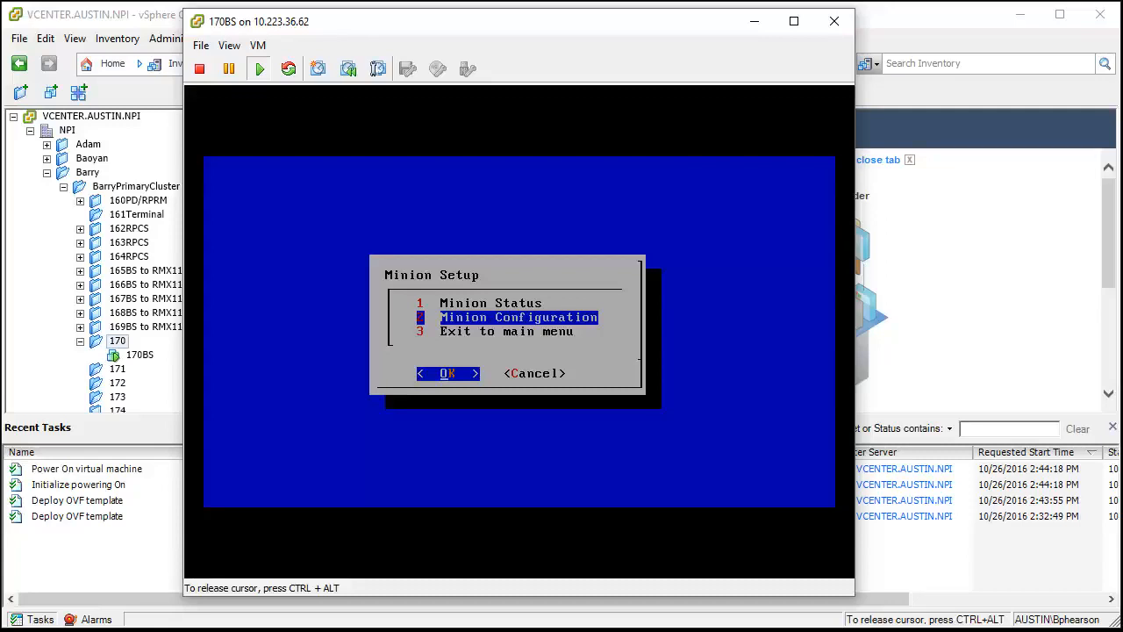
key(Down)
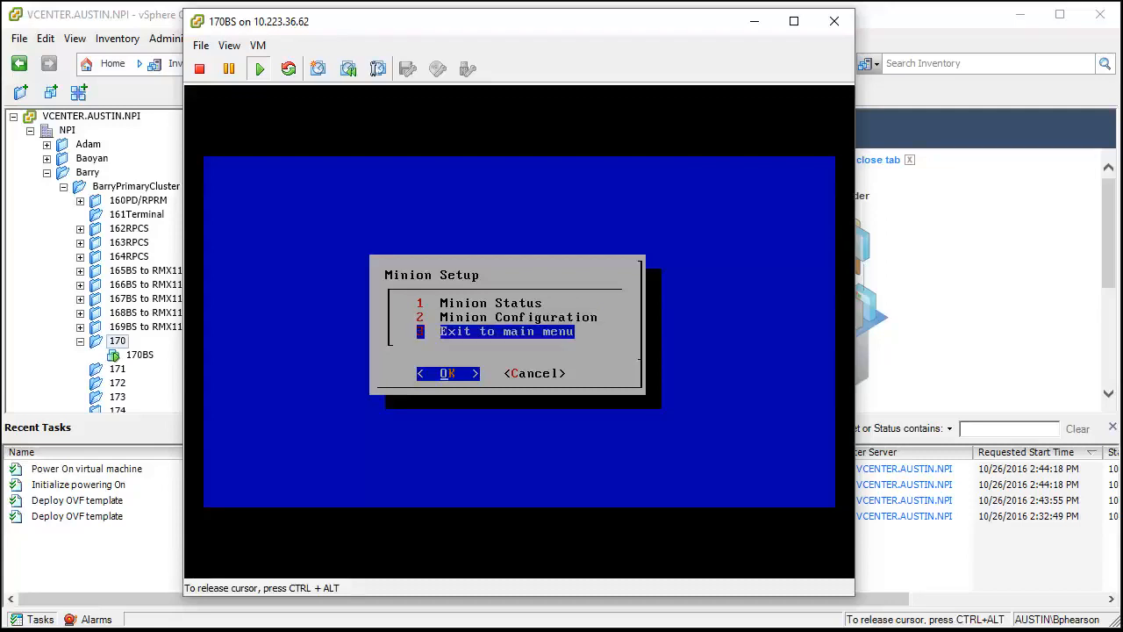
key(Return)
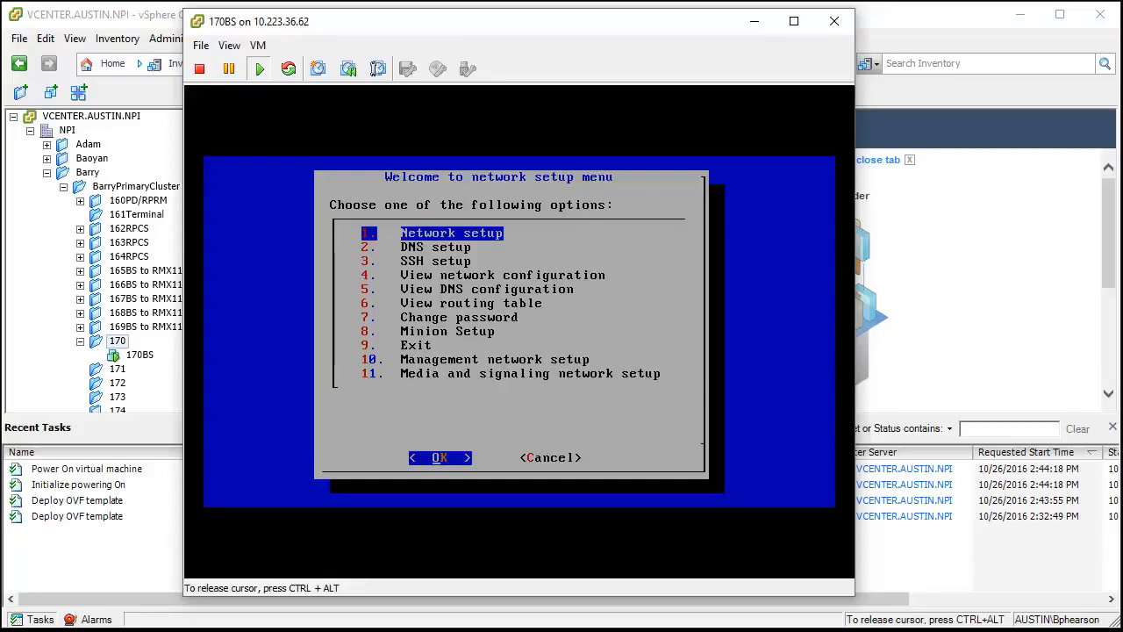
key(Return)
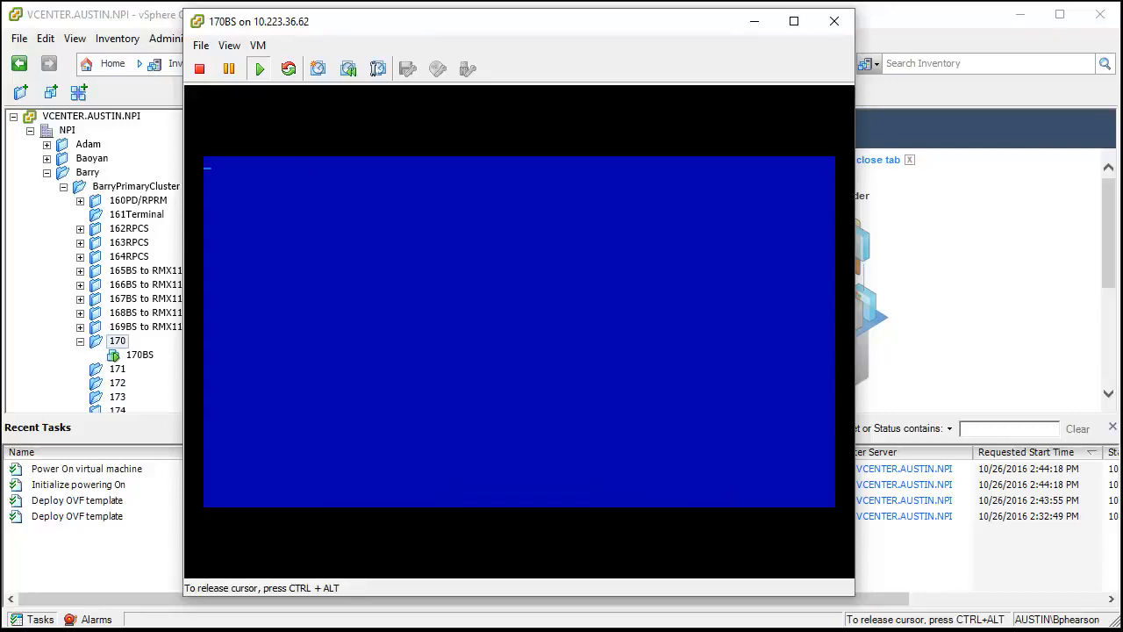
key(Return)
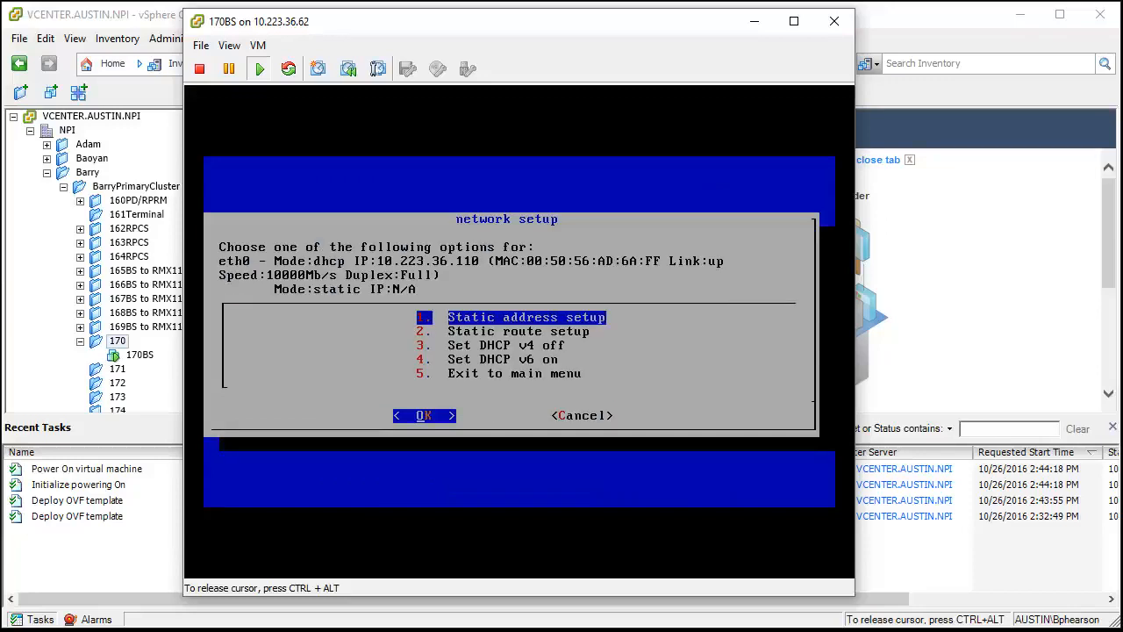
key(Return)
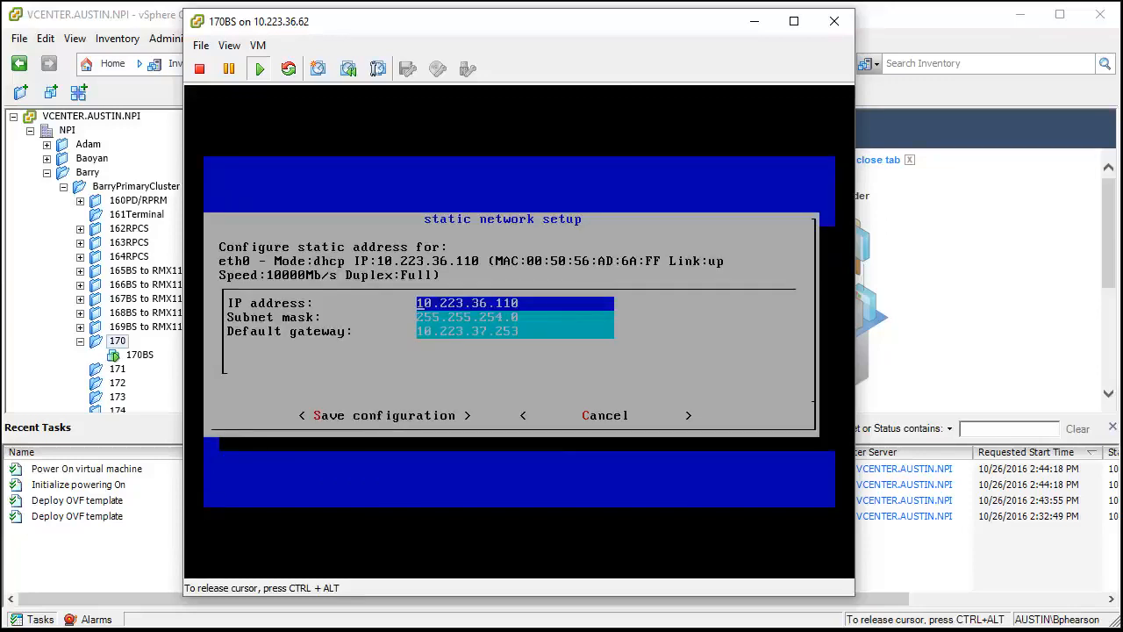
- Set the static IP address of eth0 to 10.223.36.170
key(Right)
key(Right)
key(Right)
key(Right)
key(Right)
key(Right)
key(Right)
key(Right)
key(Right)
key(Right)
key(Right)
key(Right)
key(Right)
key(BackSpace)
key(BackSpace)
text(70)
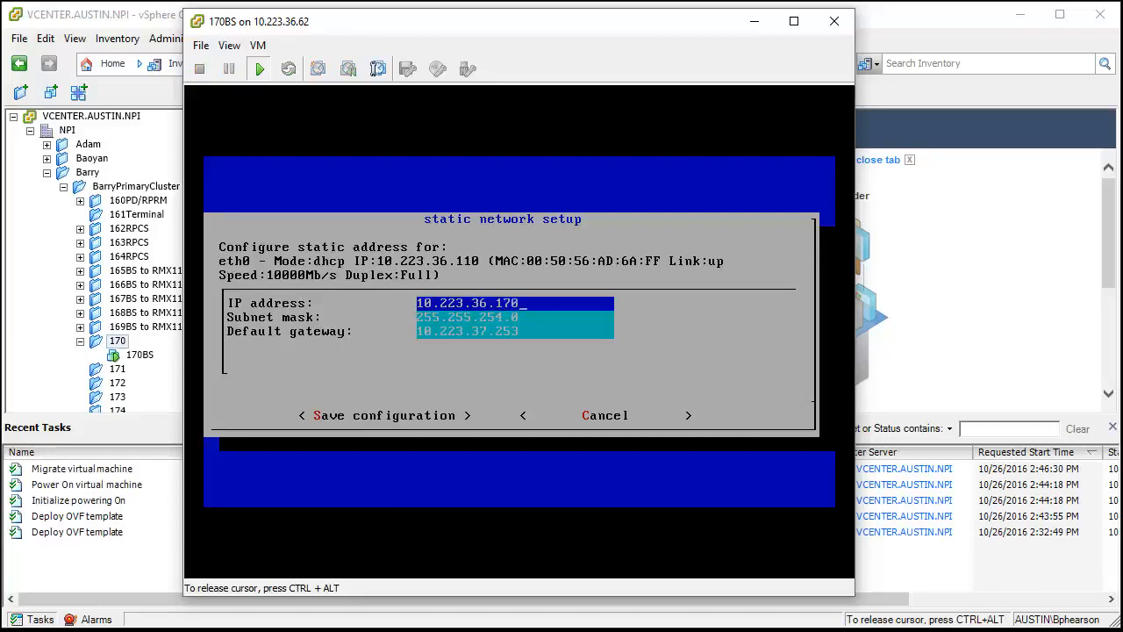
- Save the static network configuration of eth0, acknowledge the network service restart and close the network summary
key(Tab)
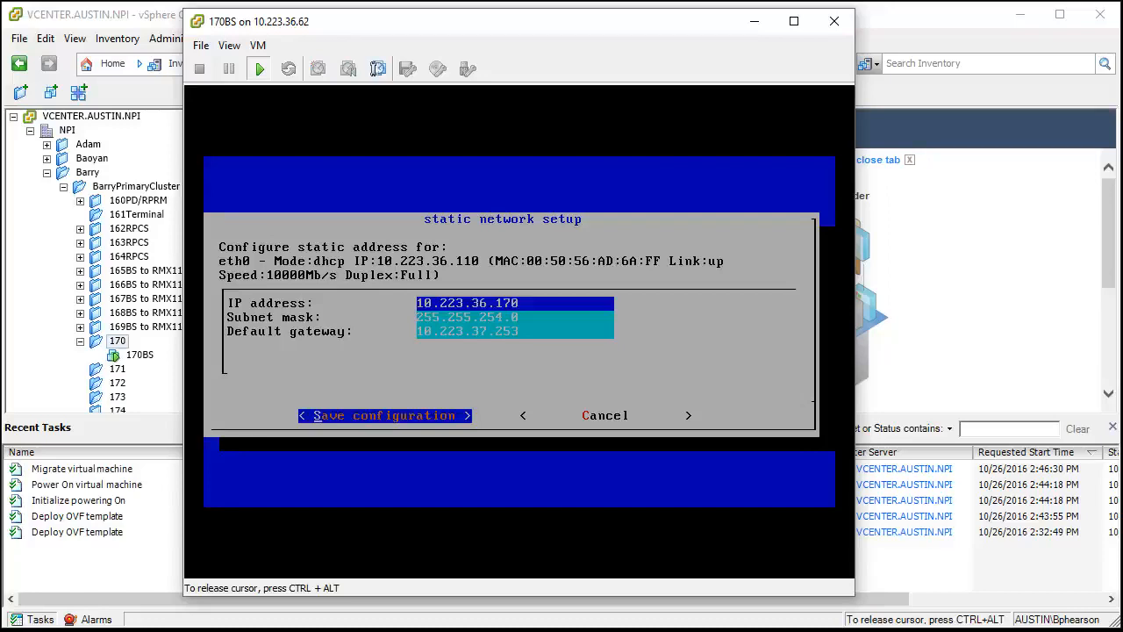
key(Return)
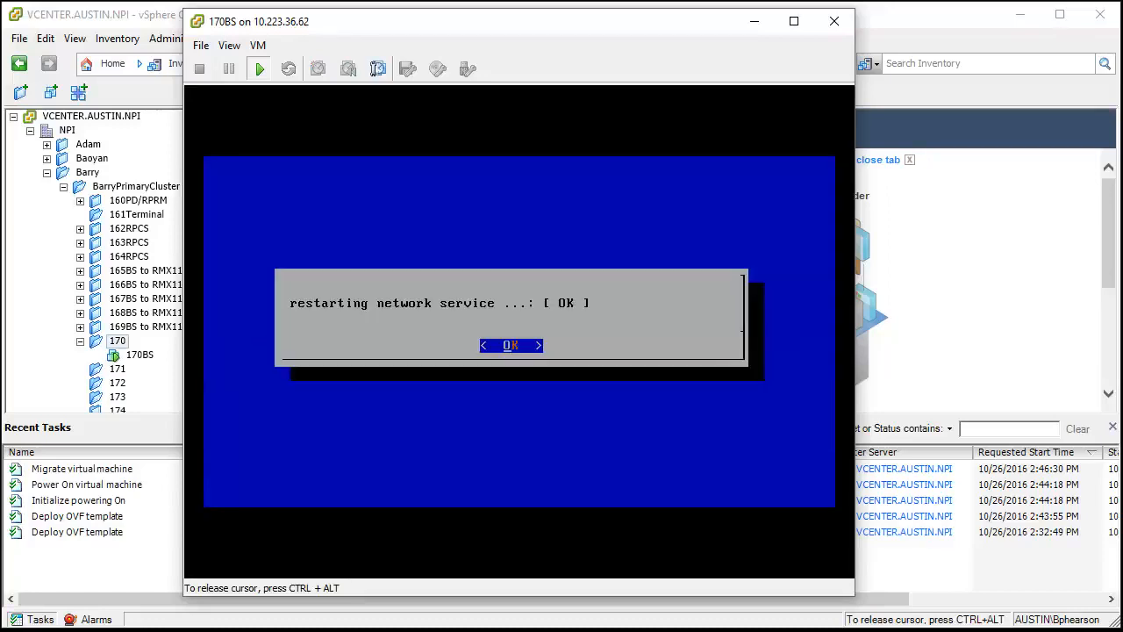
key(Return)
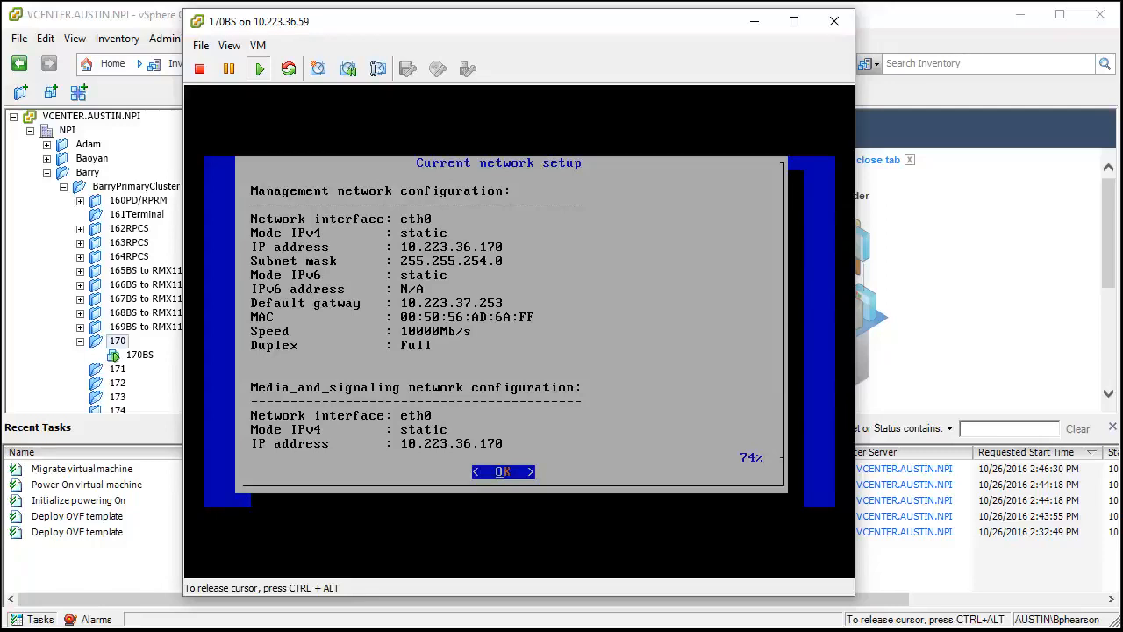
key(Return)
- Open DNS setup and set the host name to 170bs.austin.npi
key(Down)
key(Return)
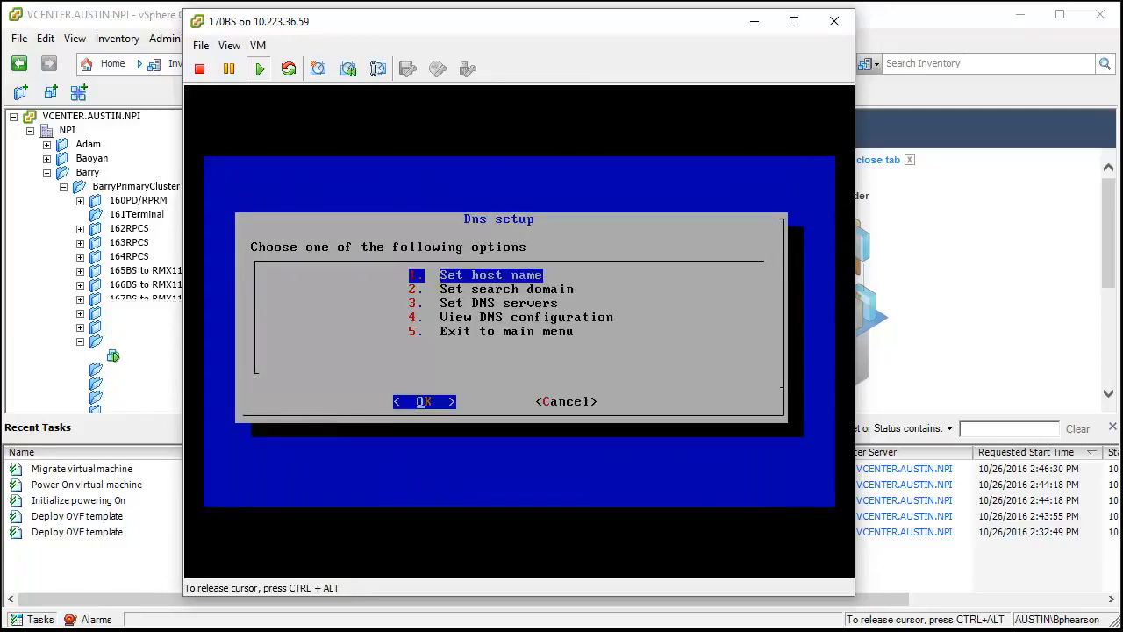
key(Return)
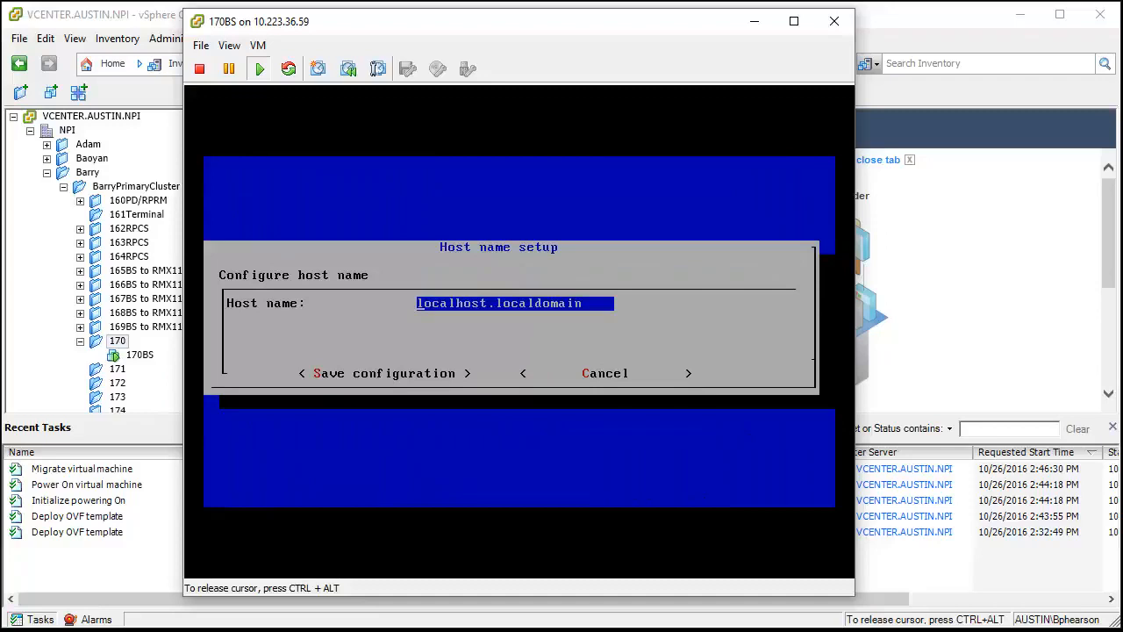
key(Delete)
key(Delete)
key(Delete)
key(Delete)
key(Delete)
key(Delete)
key(Delete)
key(Delete)
key(Delete)
key(Delete)
key(Delete)
key(Delete)
key(Delete)
key(Delete)
key(Delete)
key(Delete)
key(Delete)
key(Delete)
key(Delete)
key(Delete)
key(Delete)
text(170bs)
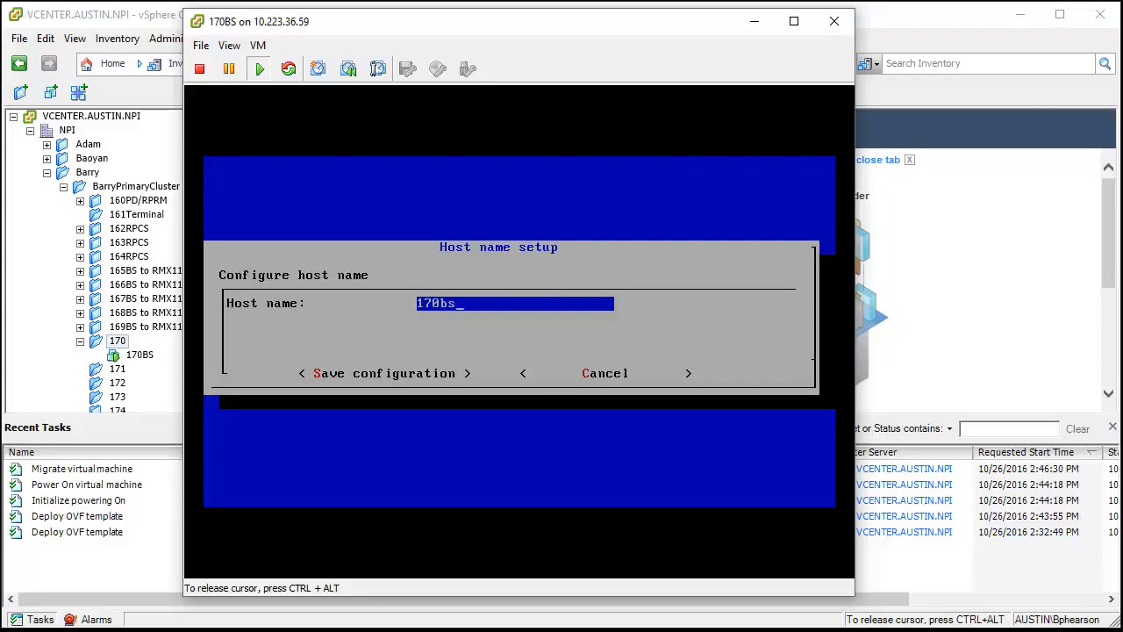
text(.austin.npi)
key(Return)
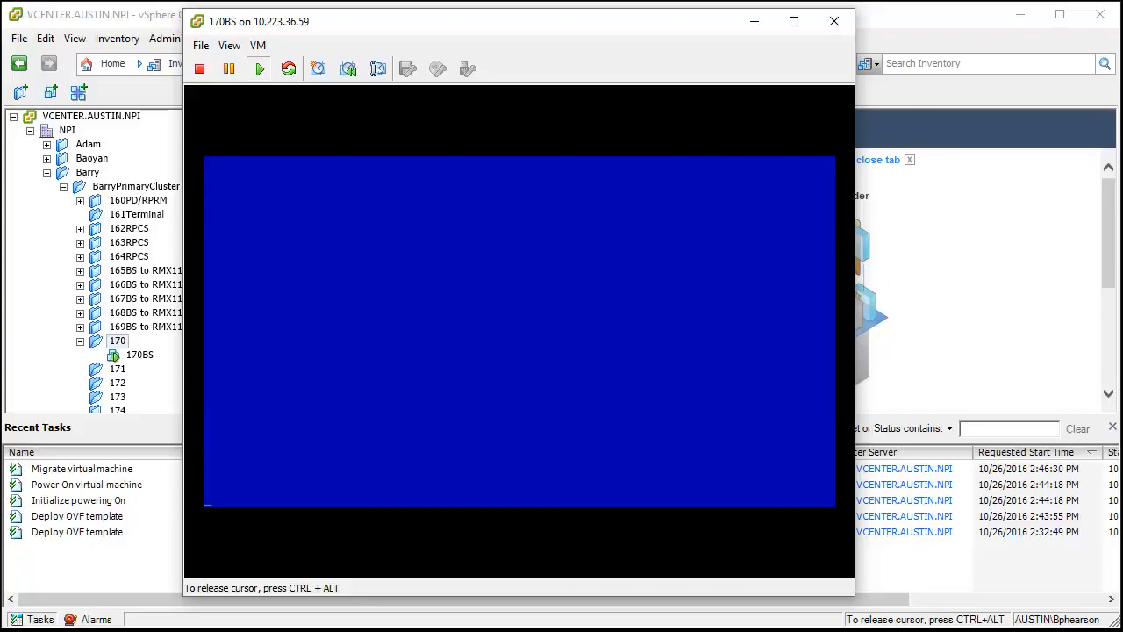
- Set the primary DNS server to 10.223.36.40 and save the configuration
key(Down)
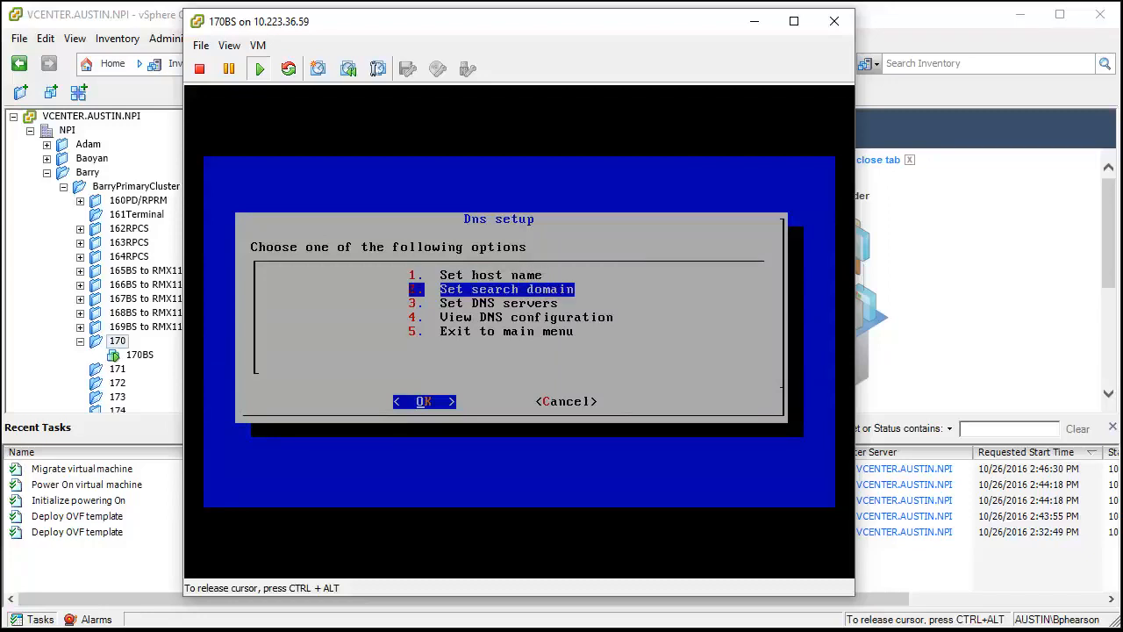
key(Down)
key(Return)
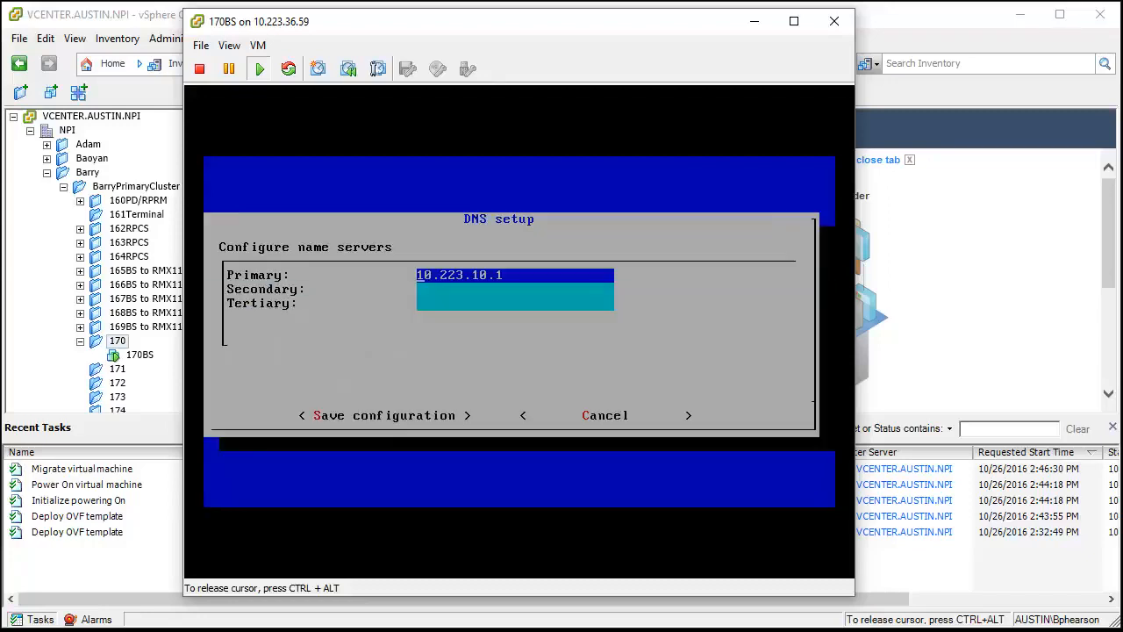
key(BackSpace)
key(BackSpace)
key(BackSpace)
key(BackSpace)
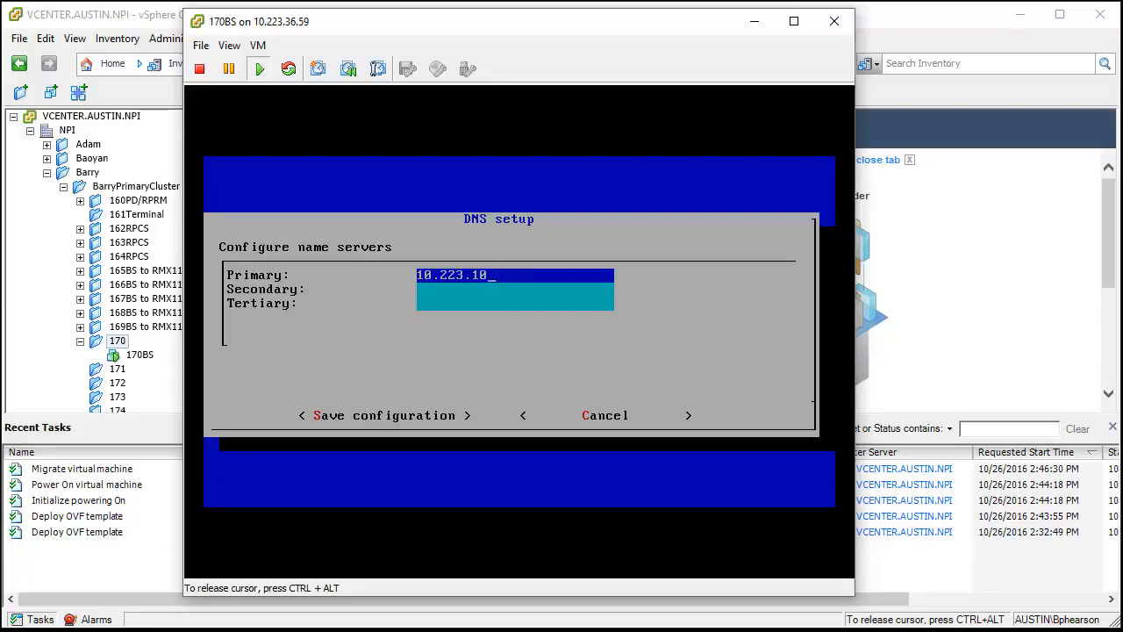
text(36.40)
key(Tab)
key(Return)
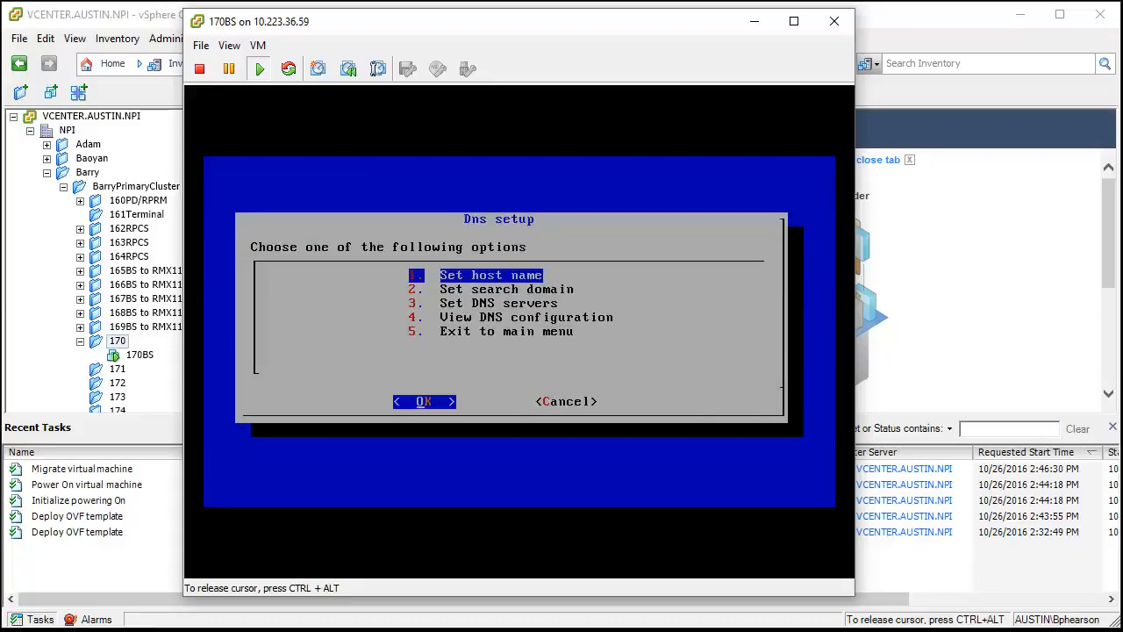
- Check the current DNS configuration and return to DNS setup
key(Down)
key(Down)
key(Down)
key(Return)
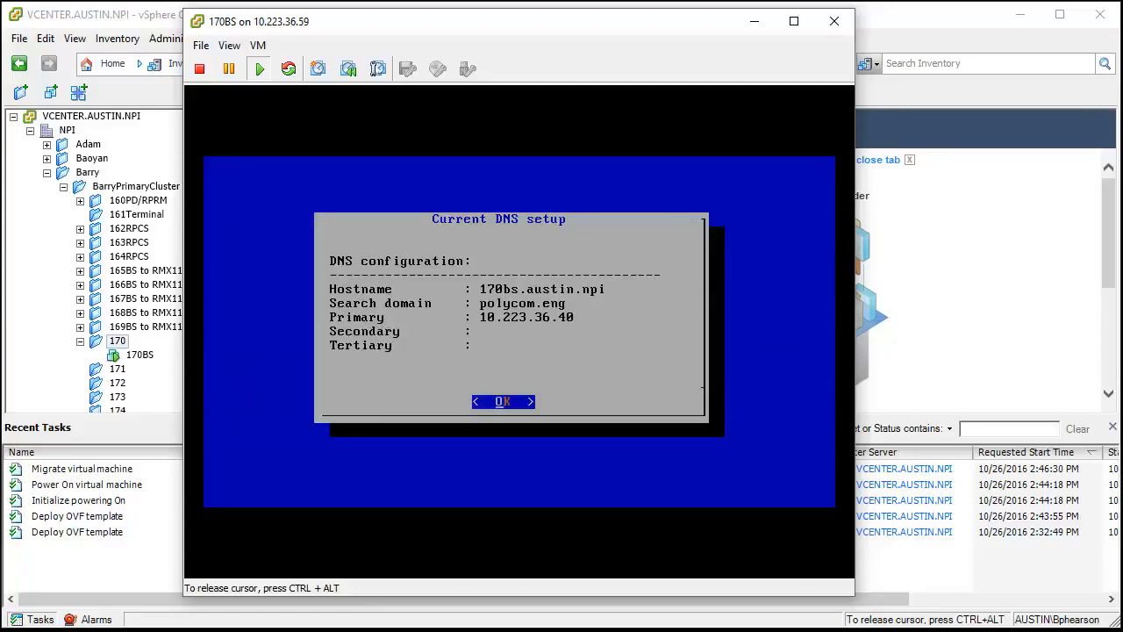
key(Return)
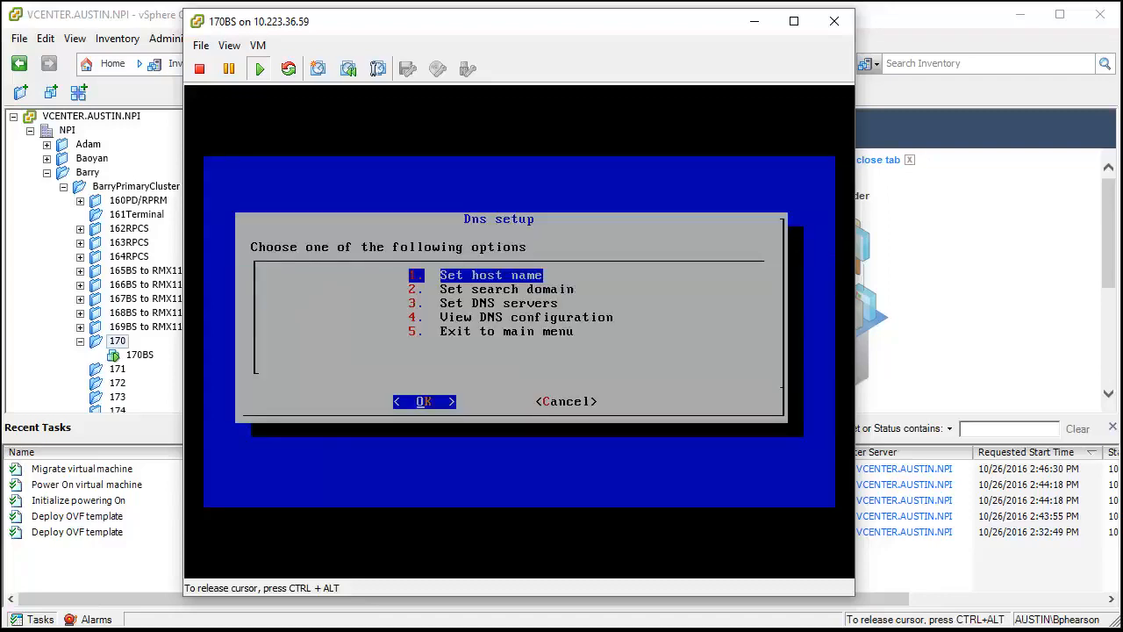
- Set the DNS search domain to austin.npi and save the configuration
key(Down)
key(Return)
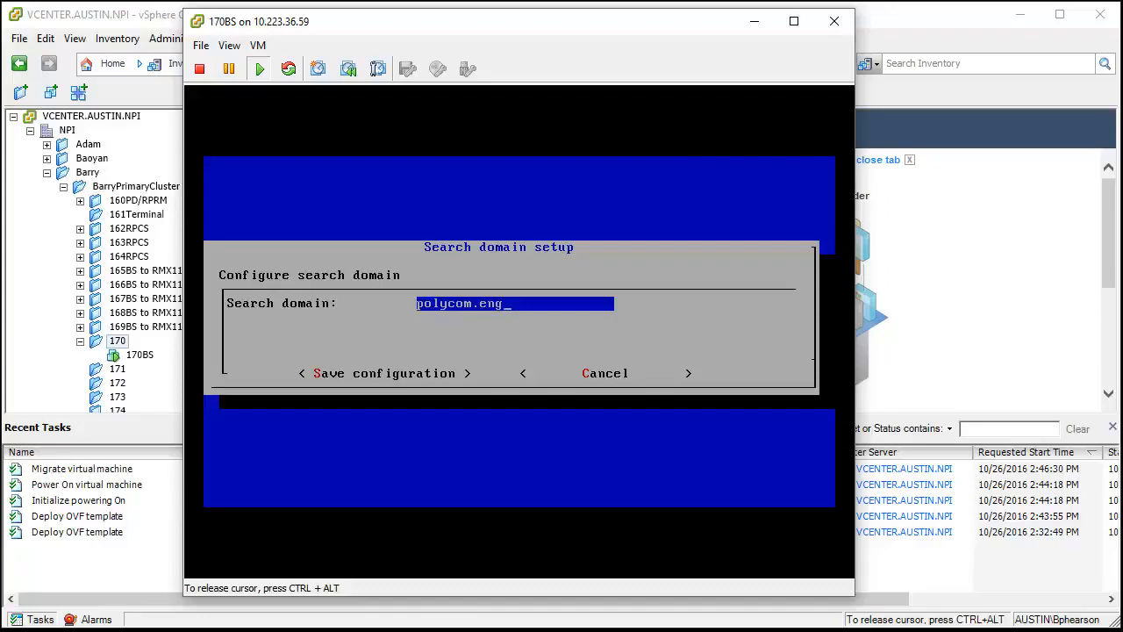
key(BackSpace)
key(BackSpace)
key(BackSpace)
key(BackSpace)
key(BackSpace)
key(BackSpace)
key(BackSpace)
key(BackSpace)
key(BackSpace)
key(BackSpace)
key(BackSpace)
text(austen)
key(BackSpace)
key(BackSpace)
text(in.npi)
key(Tab)
key(Return)
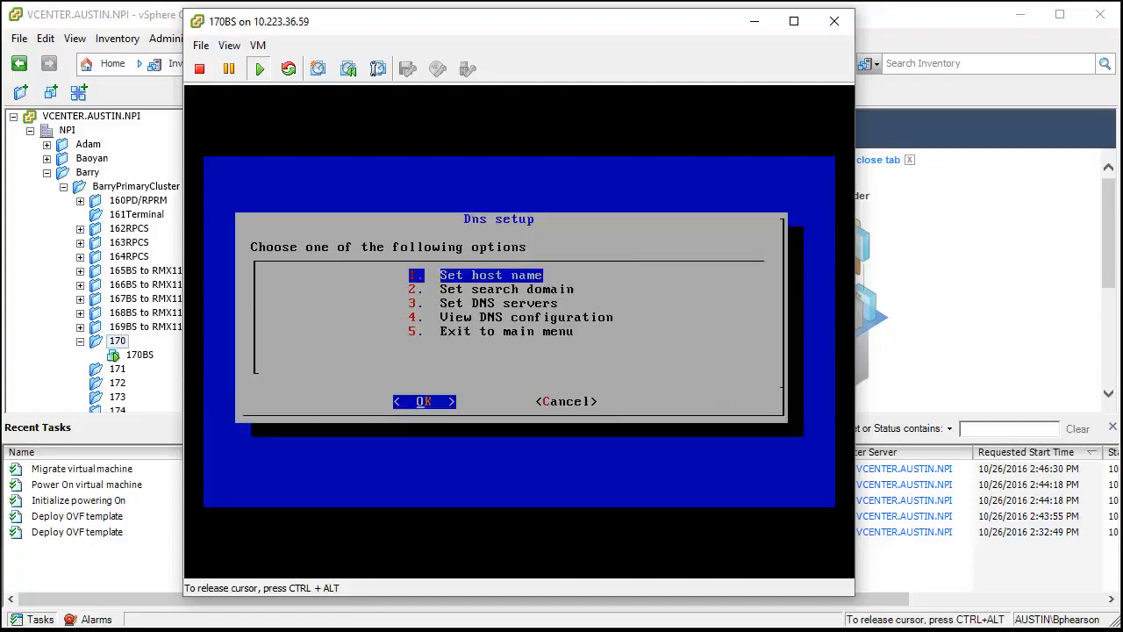
- Exit DNS setup to the main menu and open Minion Configuration in Minion Setup
key(5)
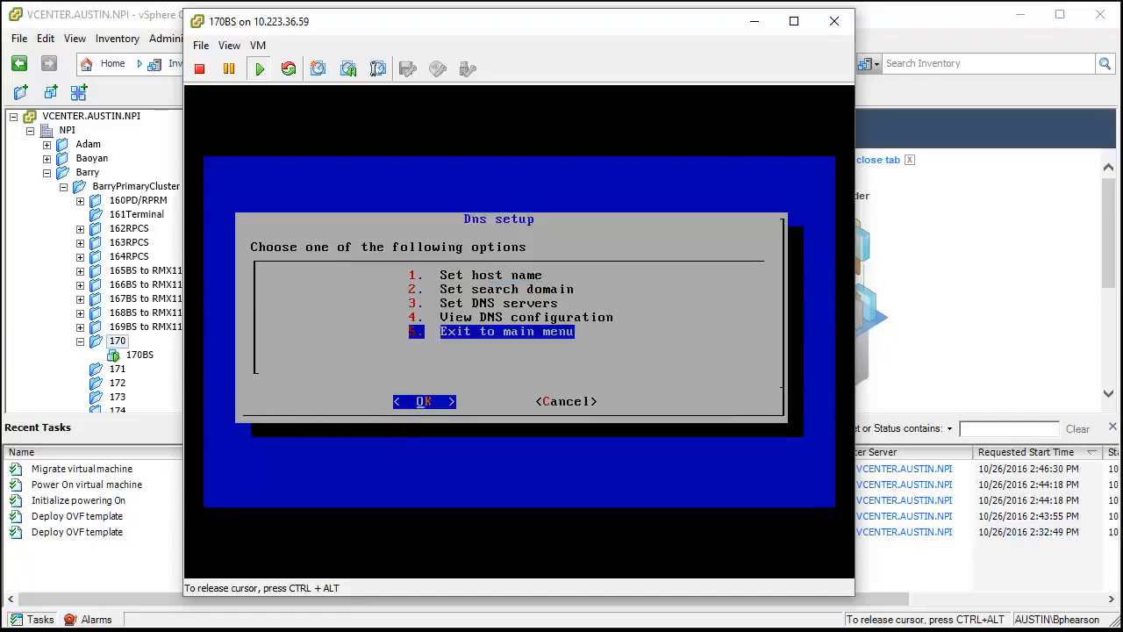
key(Return)
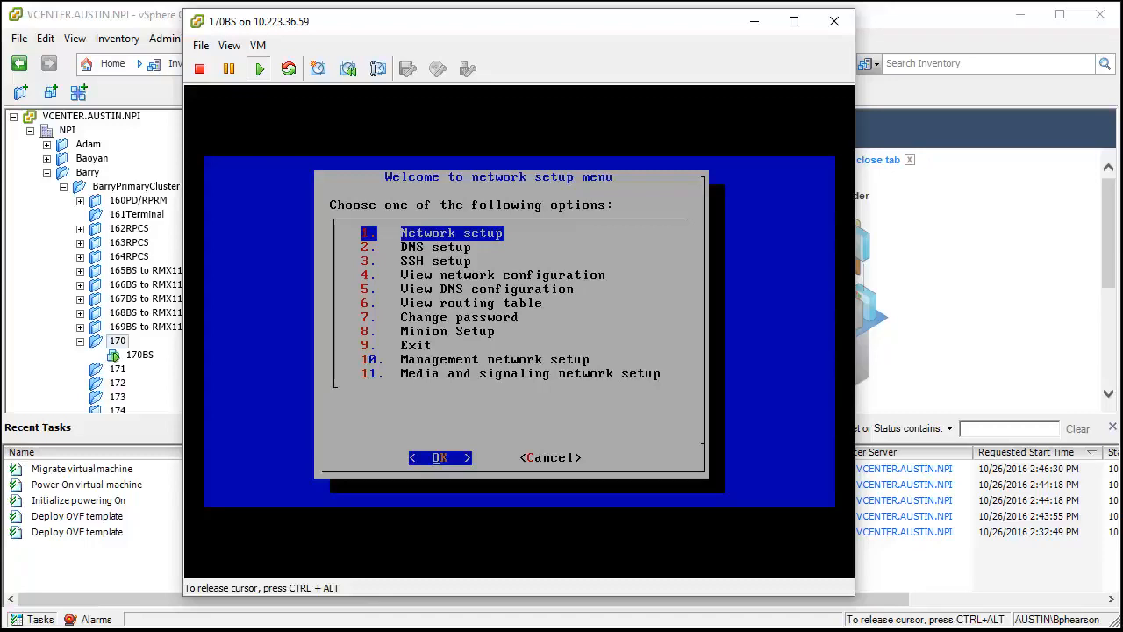
key(Down)
key(Down)
key(Down)
key(Down)
key(Down)
key(Down)
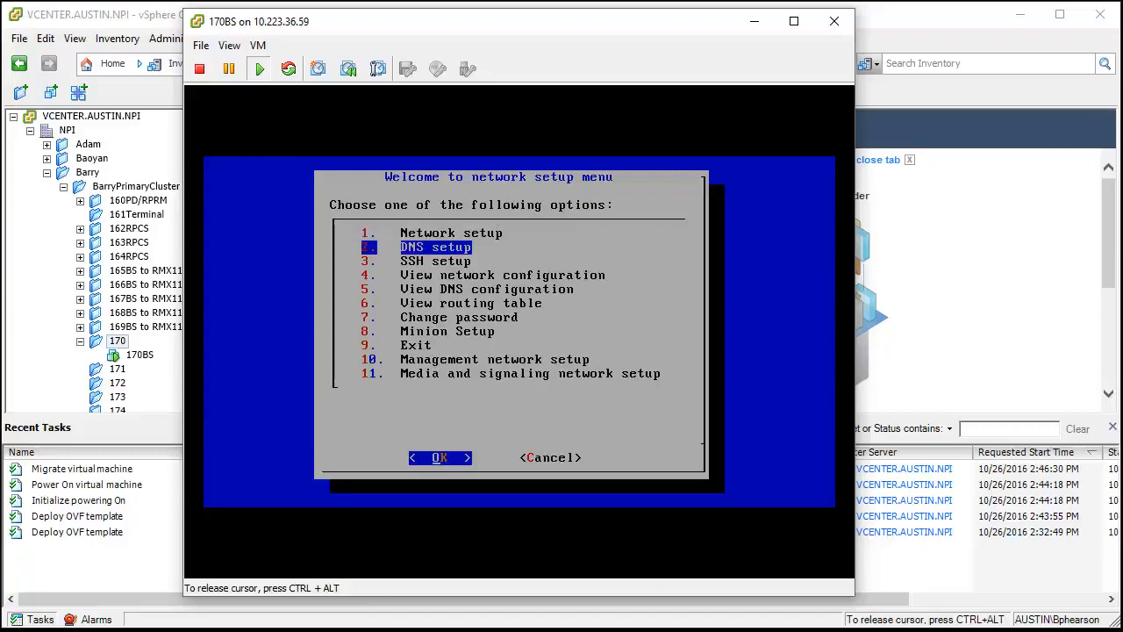
key(Down)
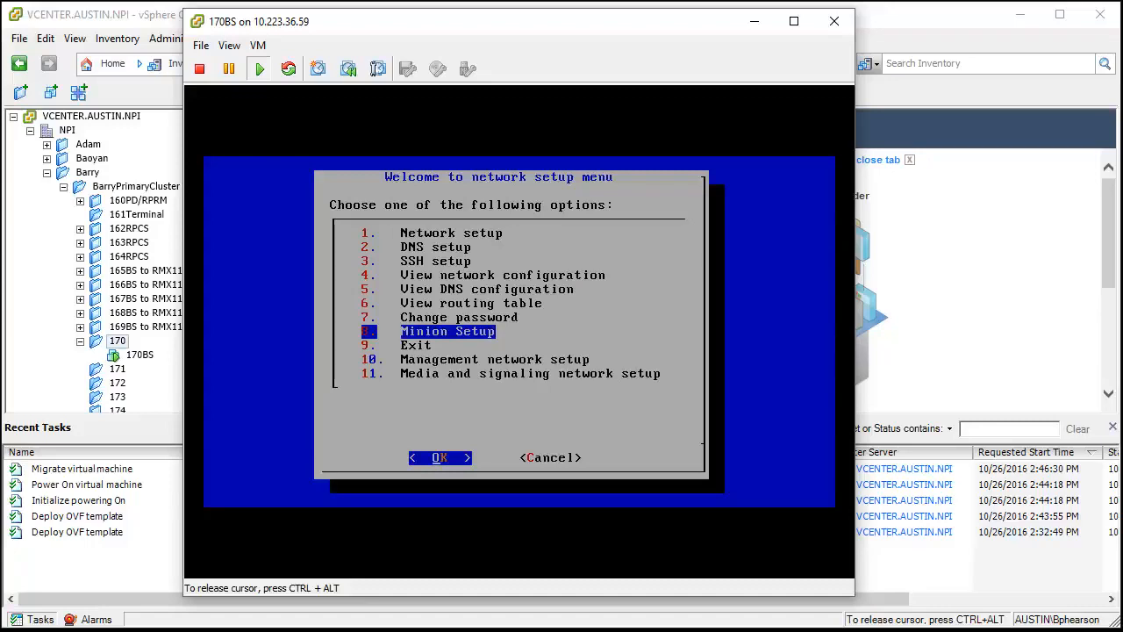
key(Return)
key(Down)
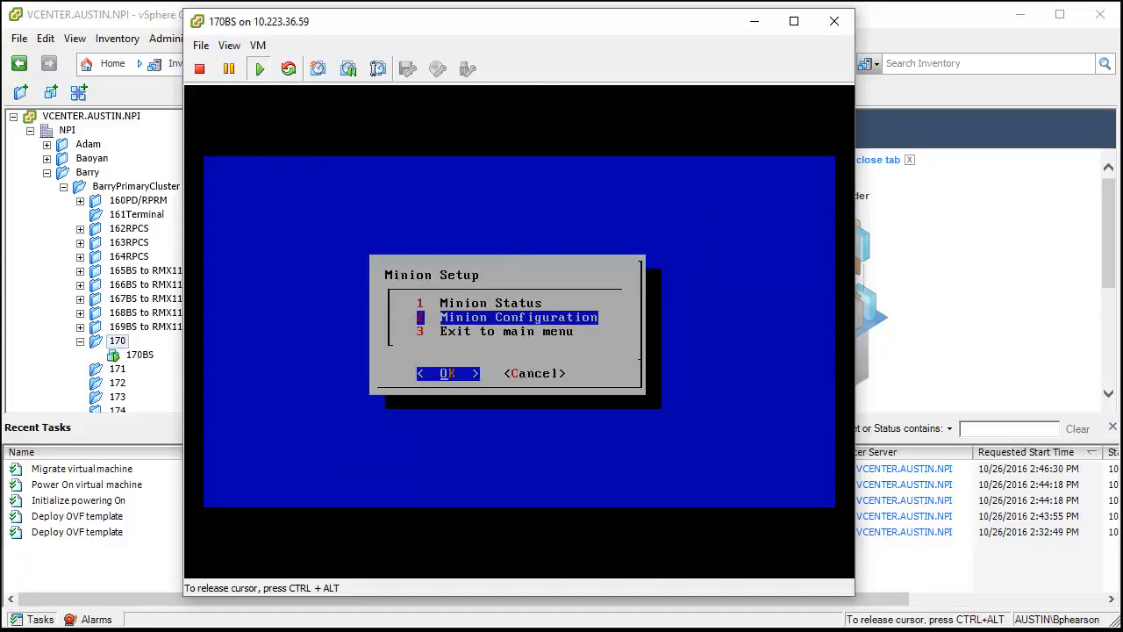
key(Return)
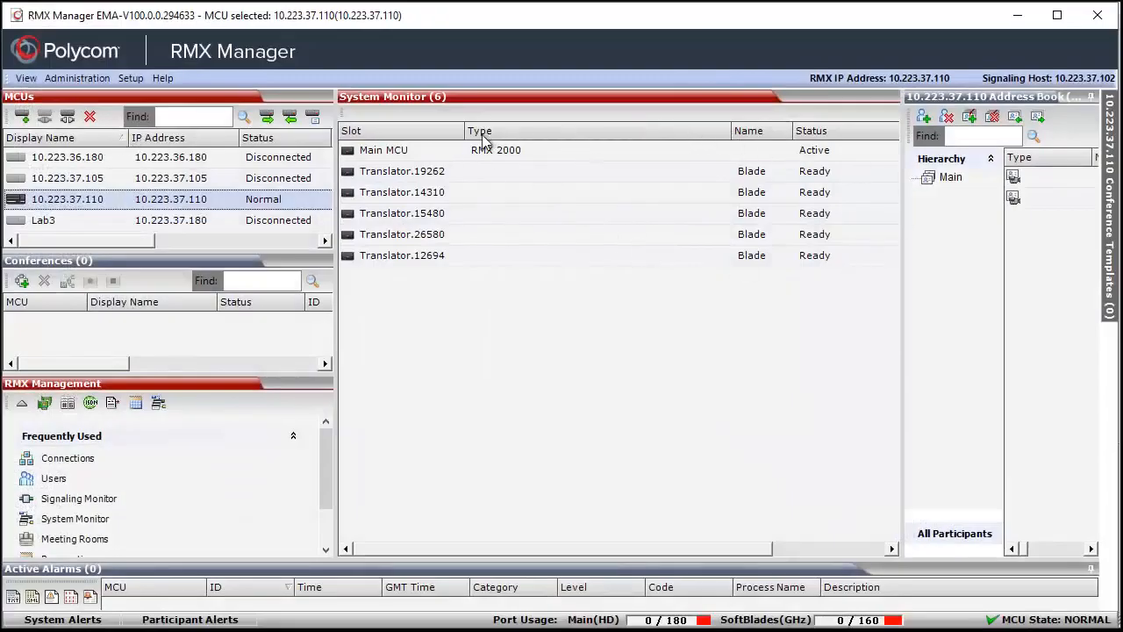
- In RMX Manager's System Monitor, narrow the Type and Status columns so the full IP addresses fit
drag(750, 548, 908, 552)
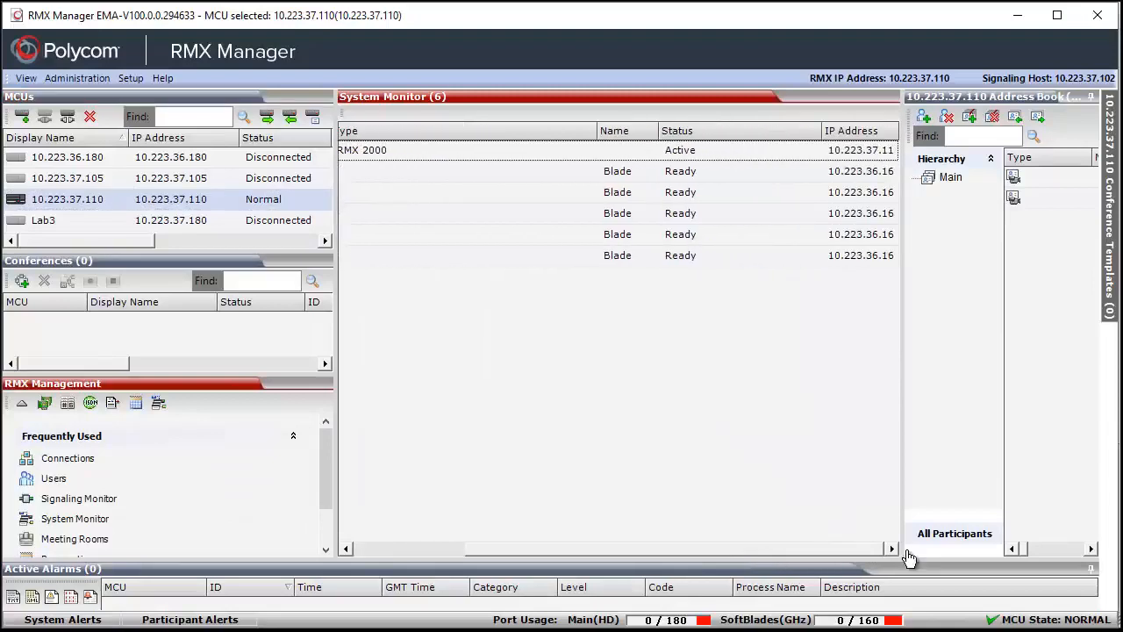
drag(597, 132, 462, 146)
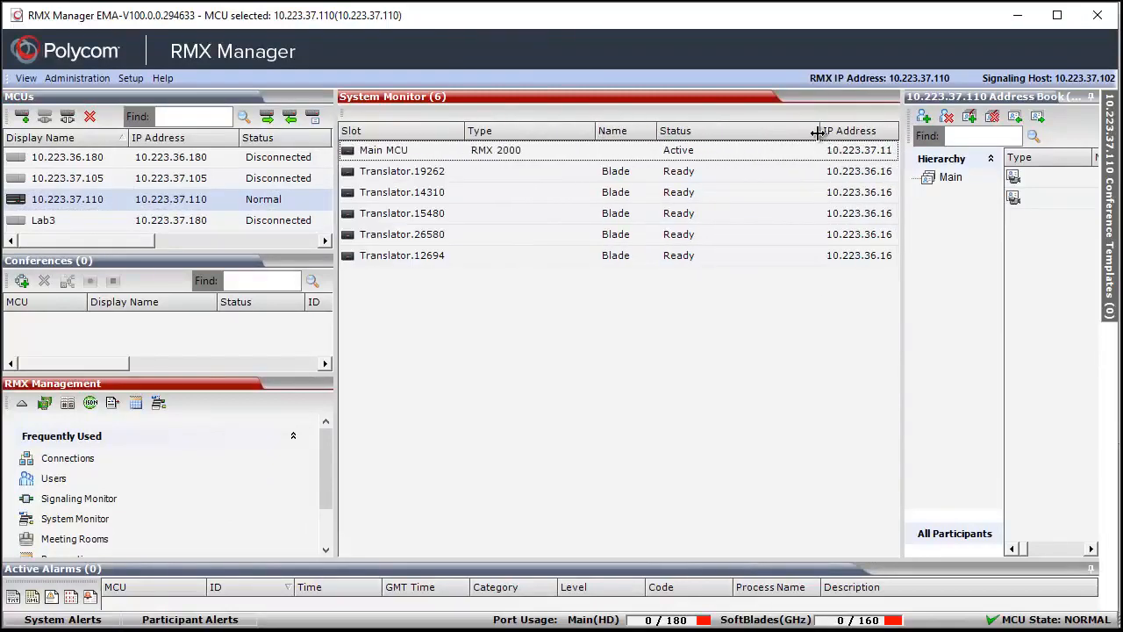
drag(818, 133, 727, 137)
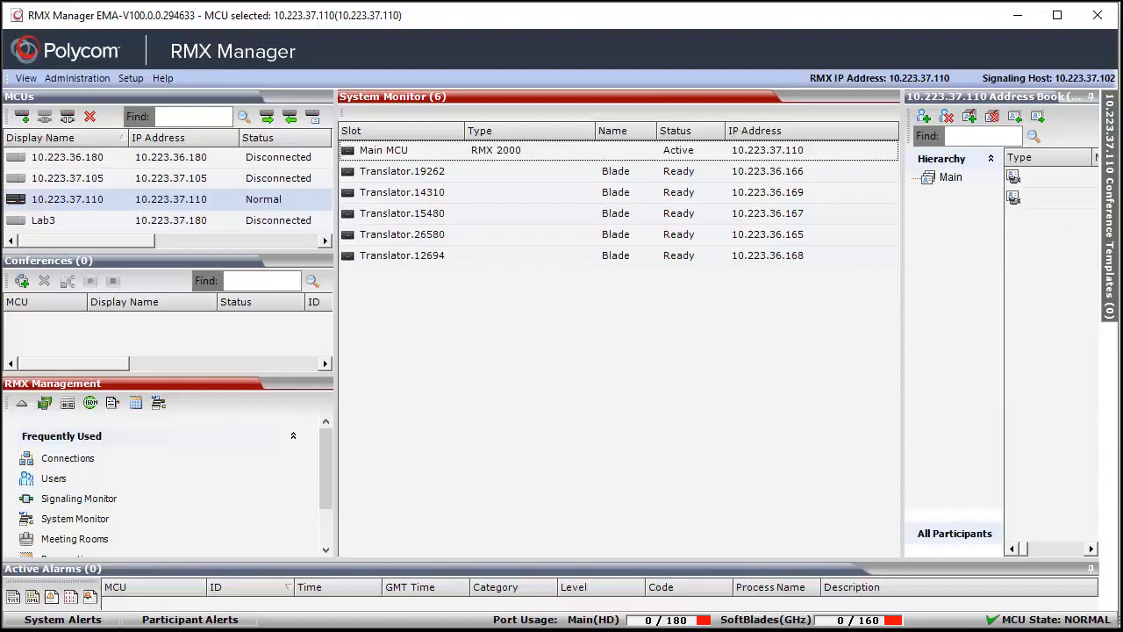
- Switch back to the 170BS console and move its window aside to uncover RMX Manager's IP Address column
key(alt+Tab)
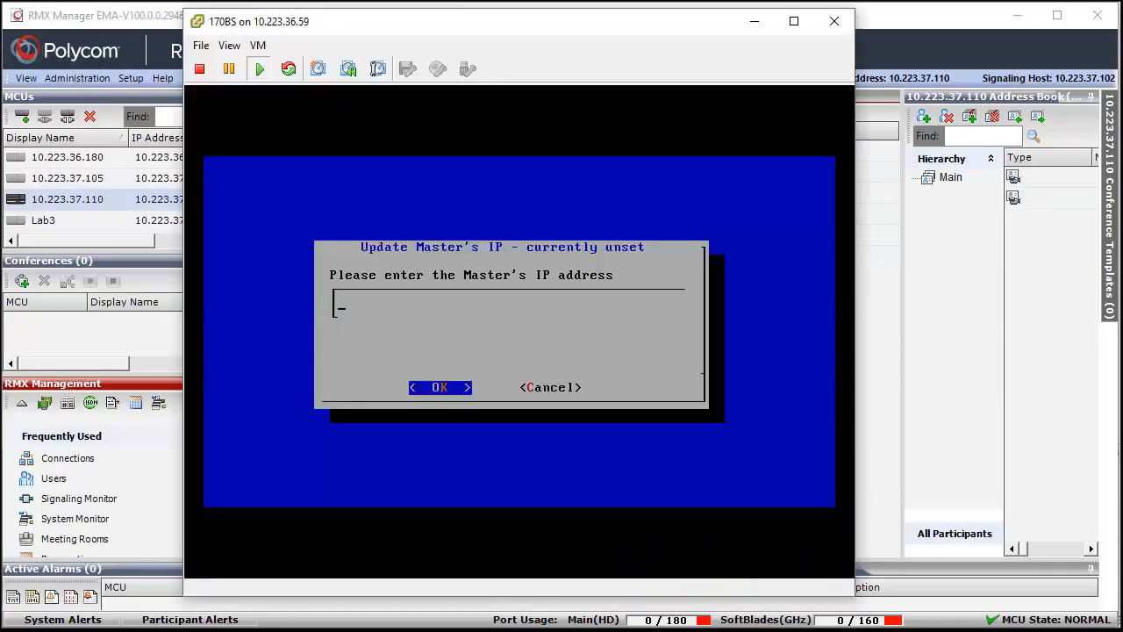
click(403, 330)
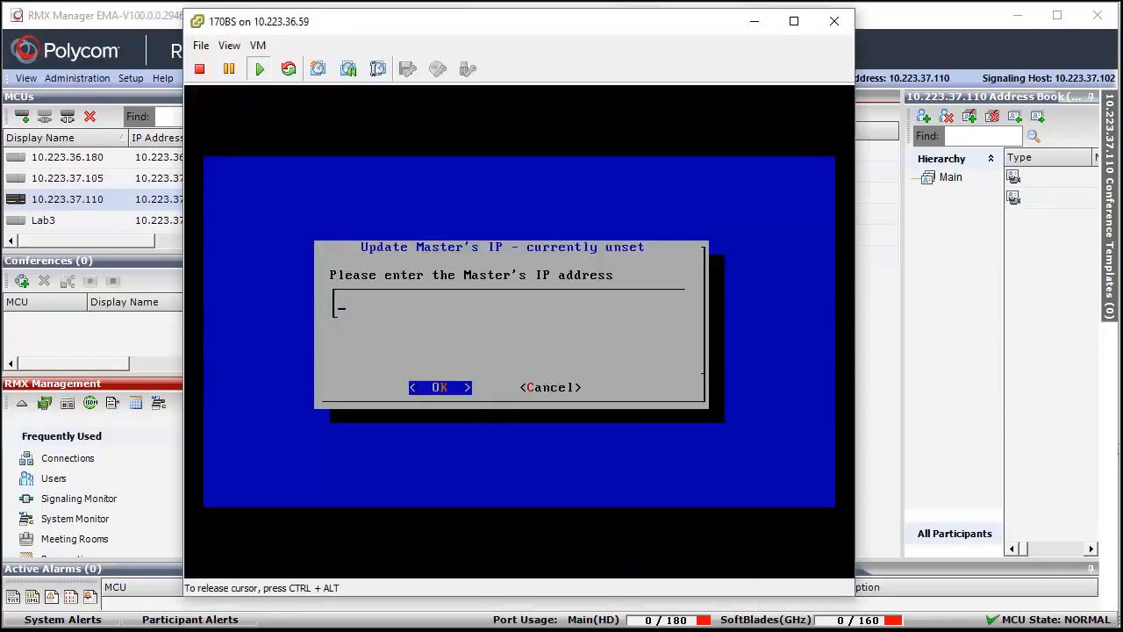
key(ctrl+alt)
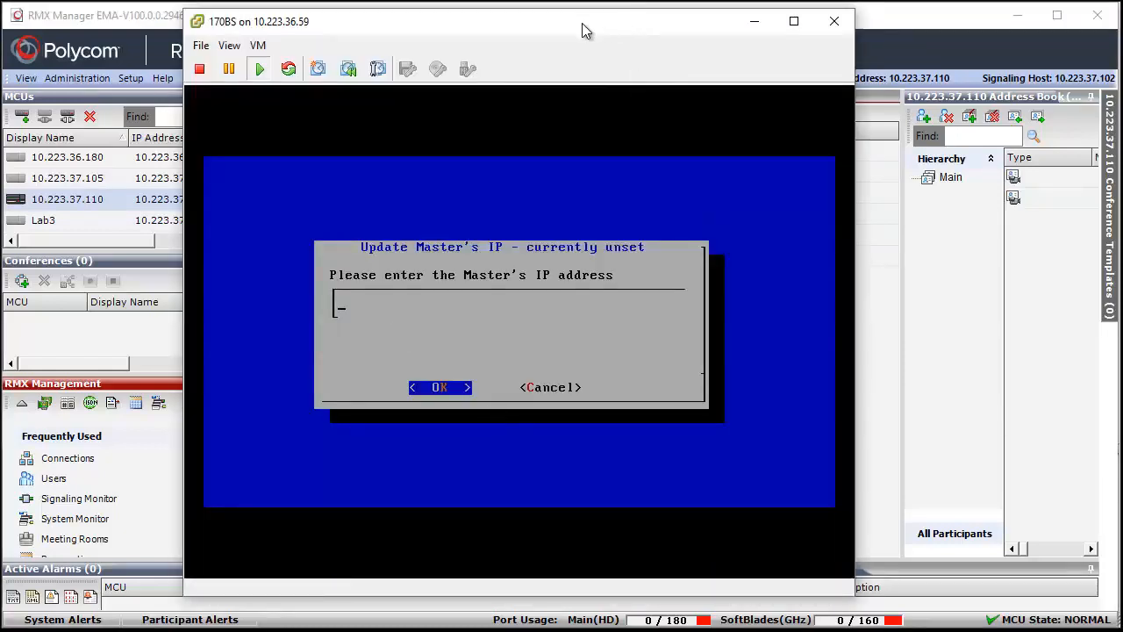
drag(622, 21, 472, 26)
click(248, 298)
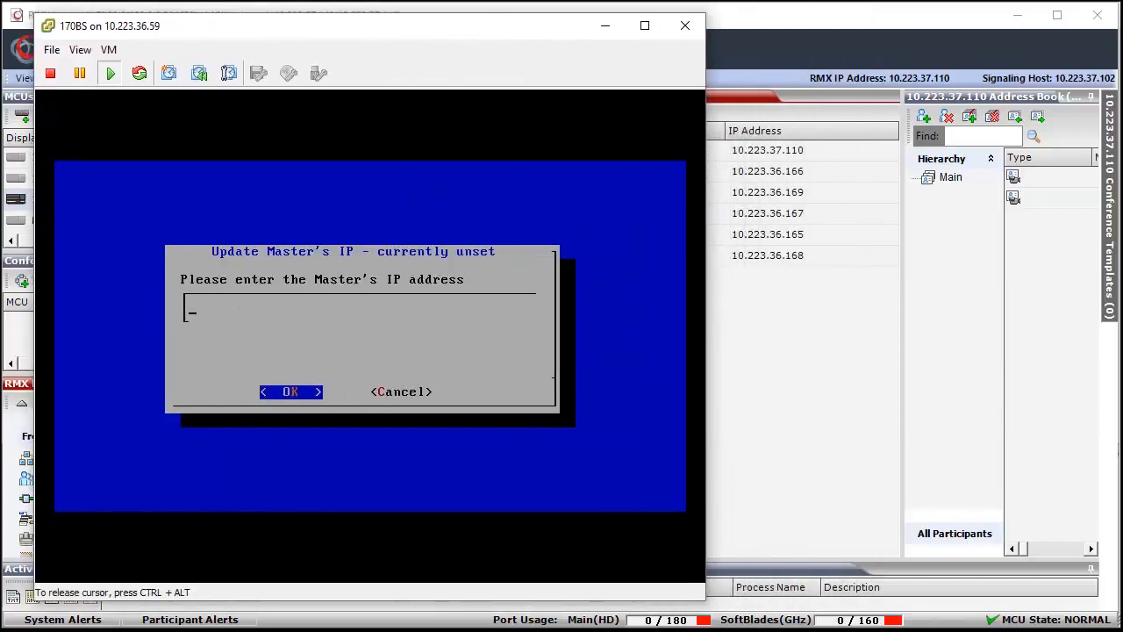
- Enter 10.223.37.110 as the Master's IP address and confirm it
text(10.223.)
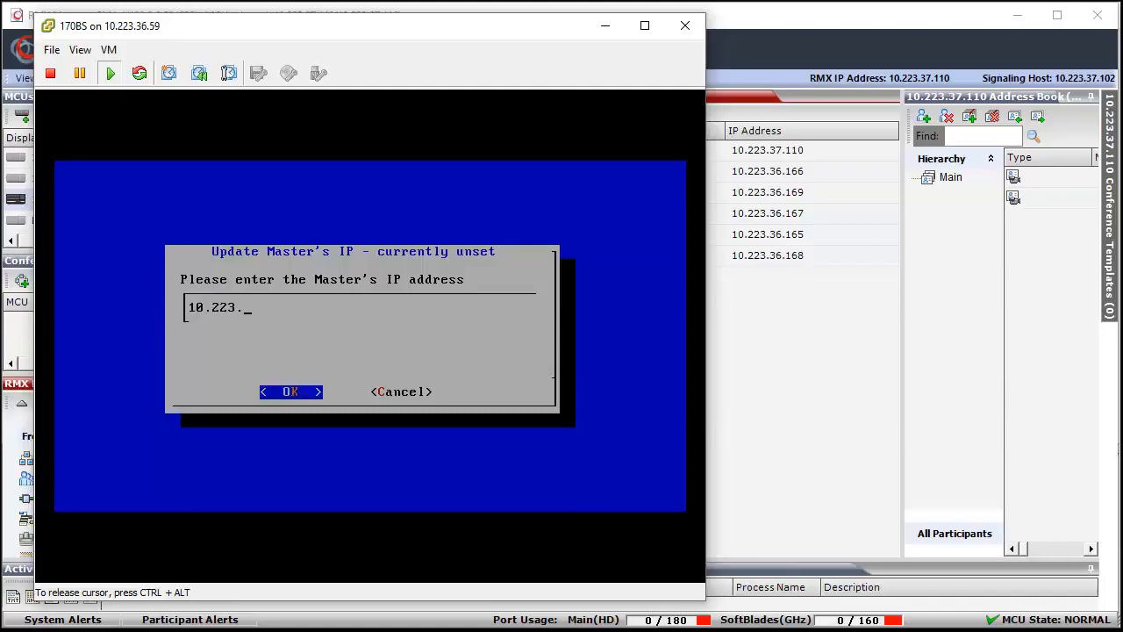
text(36)
key(BackSpace)
text(7.100)
key(Tab)
key(Tab)
key(BackSpace)
key(BackSpace)
text(10)
key(Return)
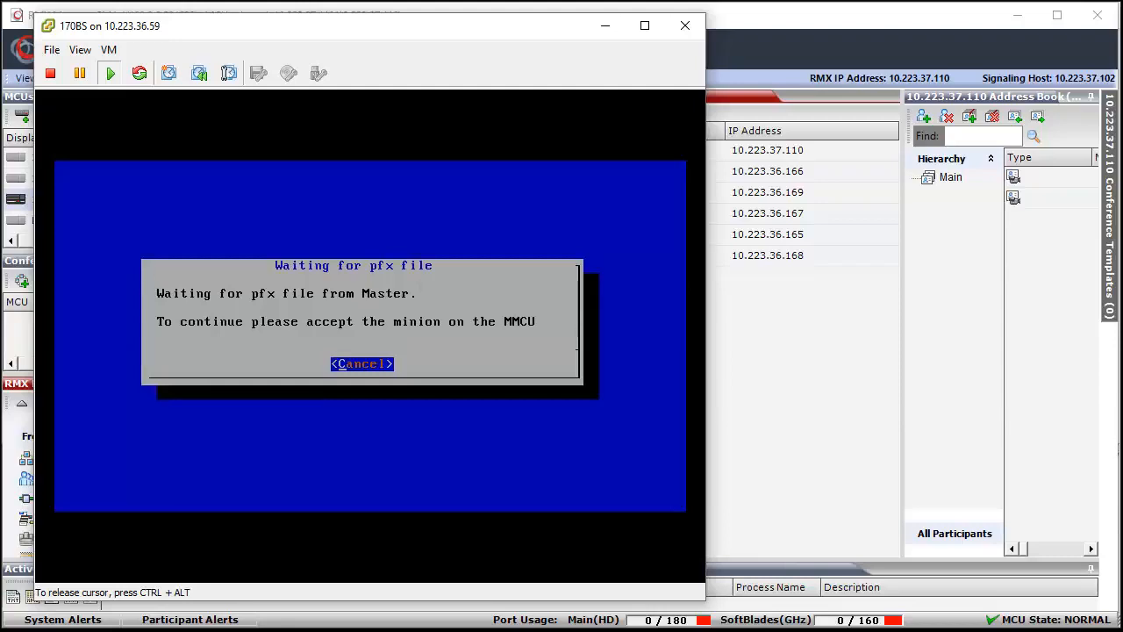
- Switch to RMX Manager and widen the System Monitor's Status column to fit the new blade's full status
key(ctrl+alt)
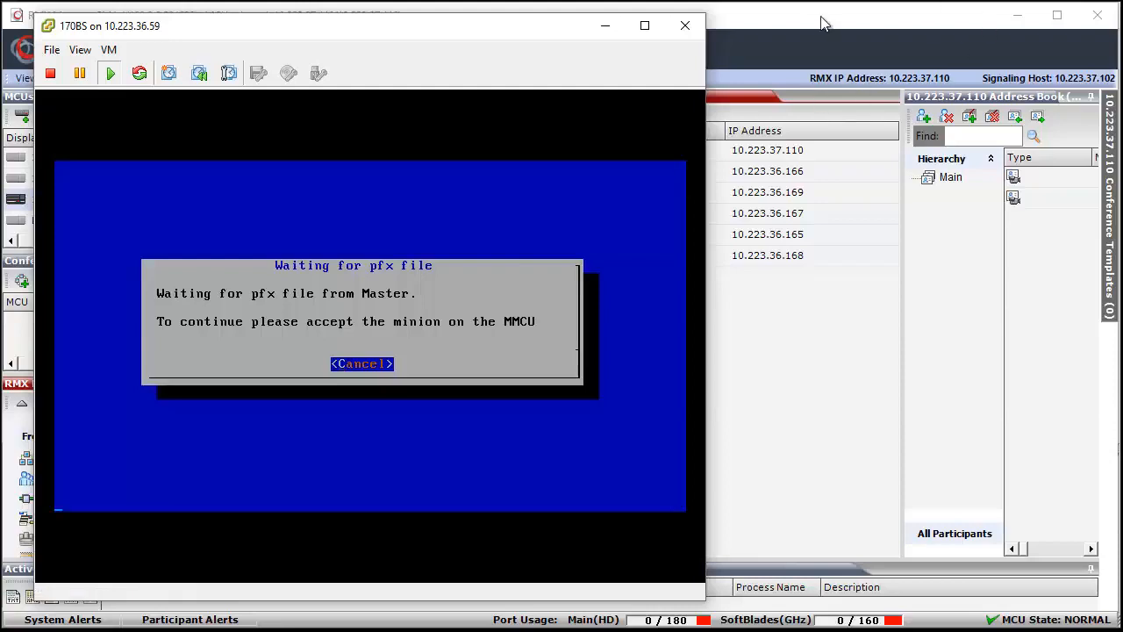
click(792, 22)
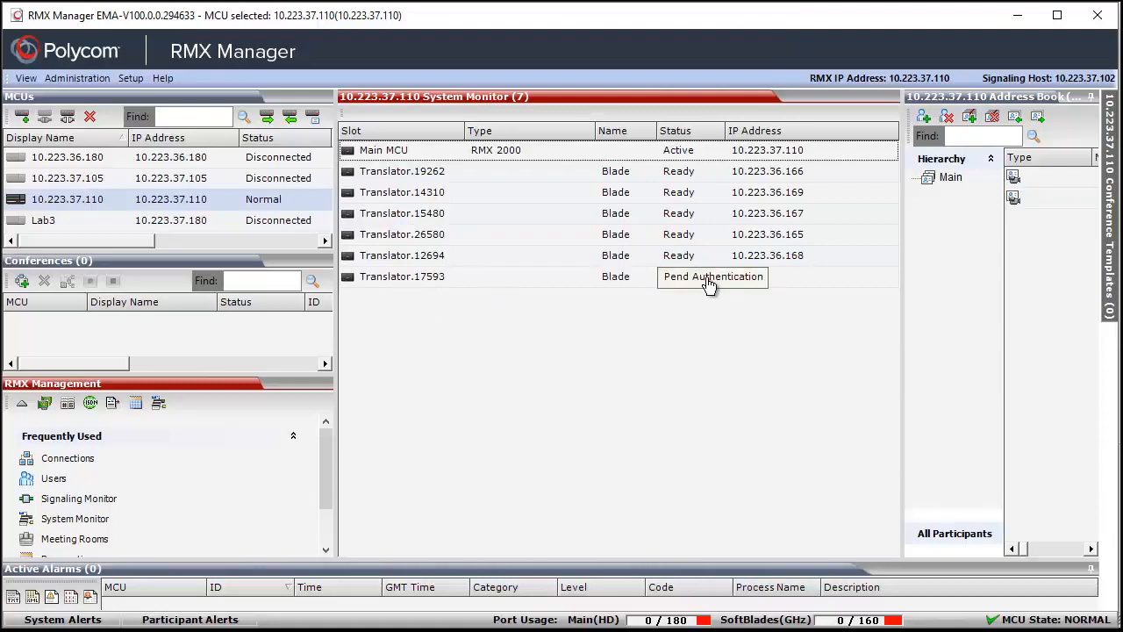
drag(725, 130, 770, 131)
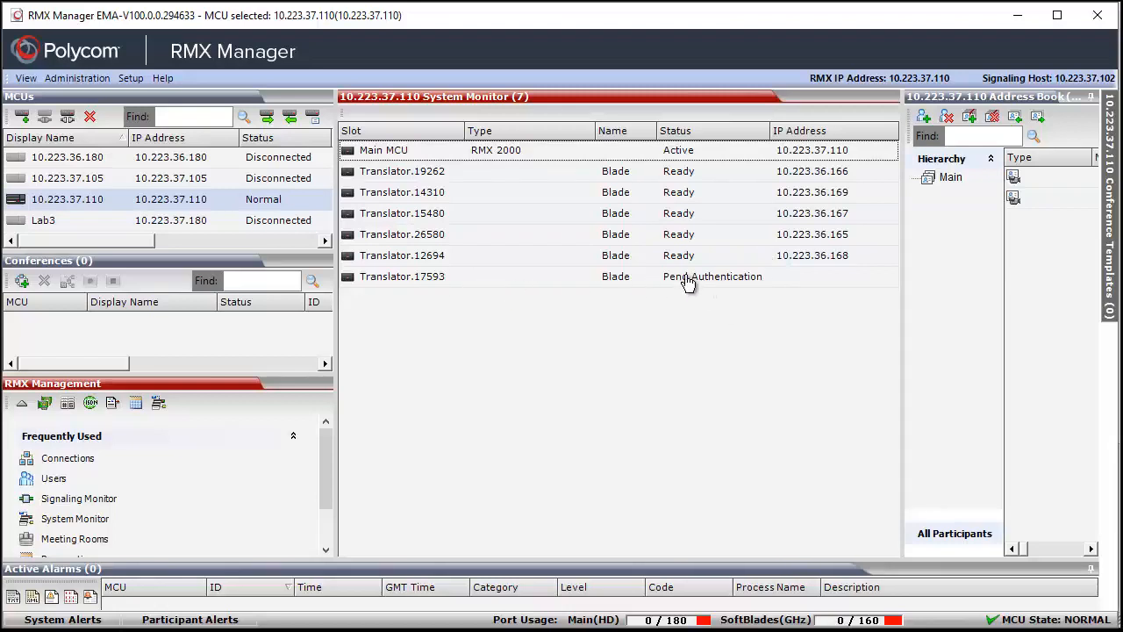
- Compare the actions available for the new blade Translator.17593 with those for Translator.19262
right_click(415, 282)
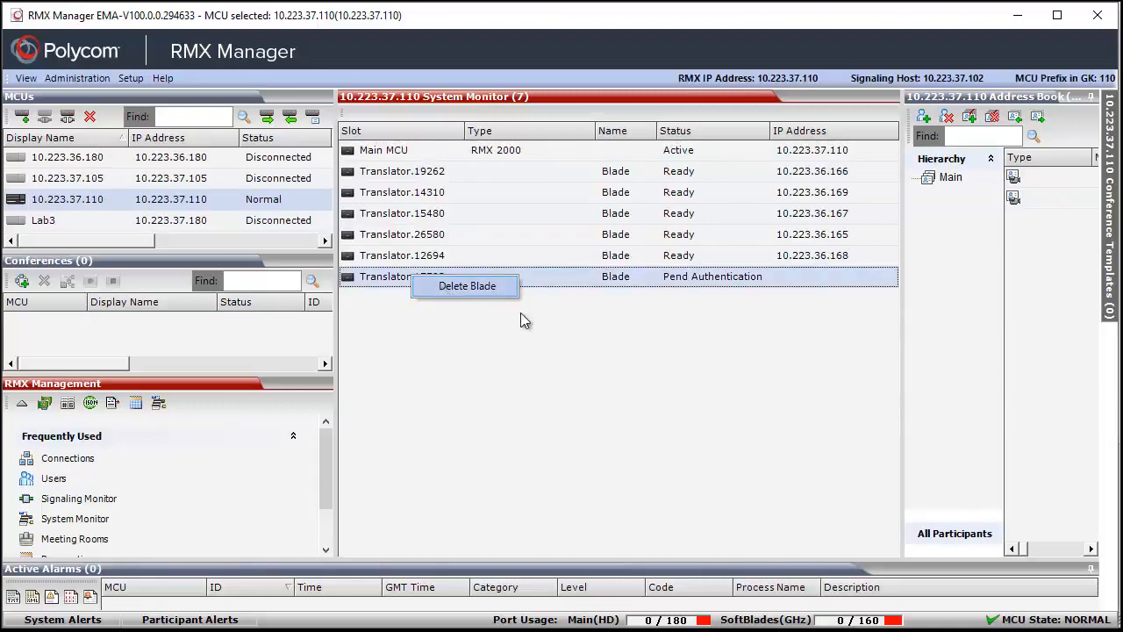
click(674, 349)
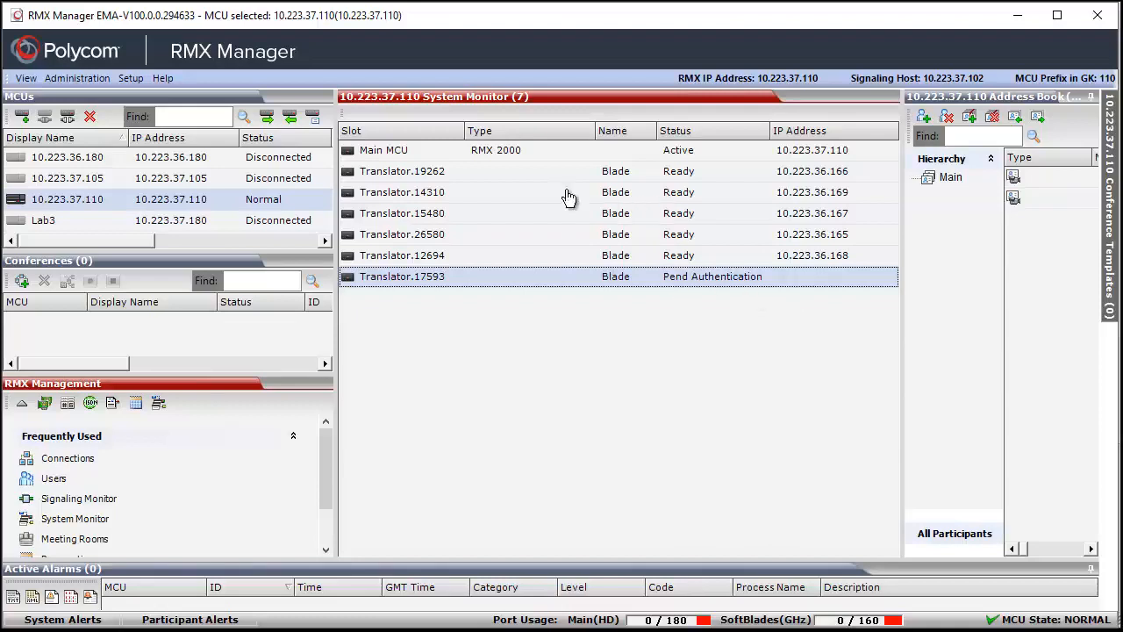
right_click(418, 179)
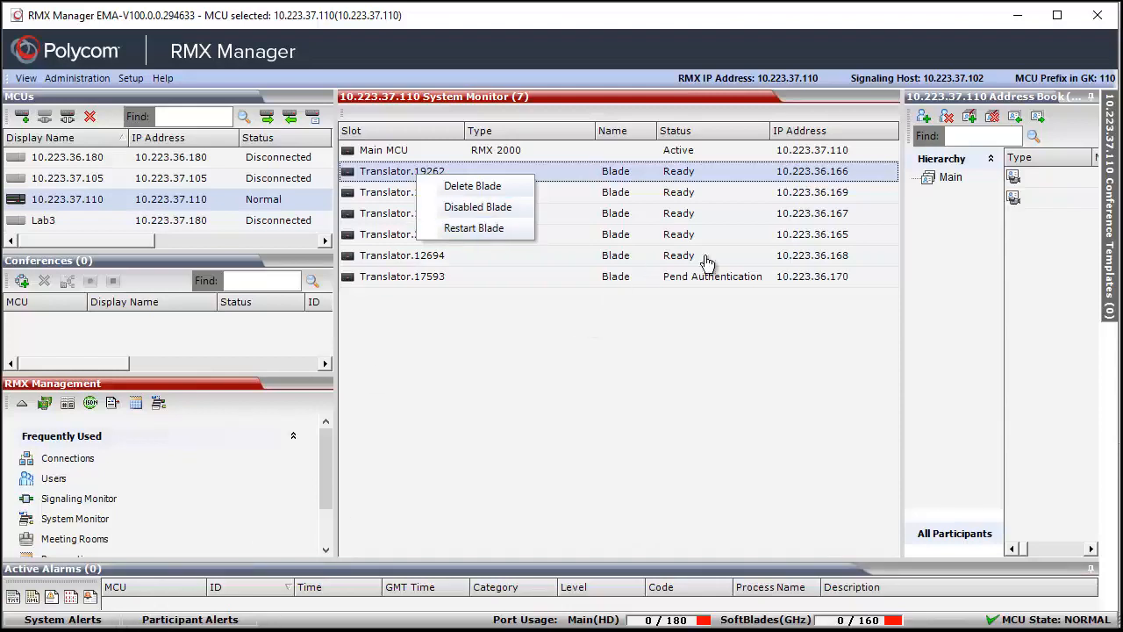
- Accept the pending blade Translator.17593 in the System Monitor by entering the blade password
click(451, 344)
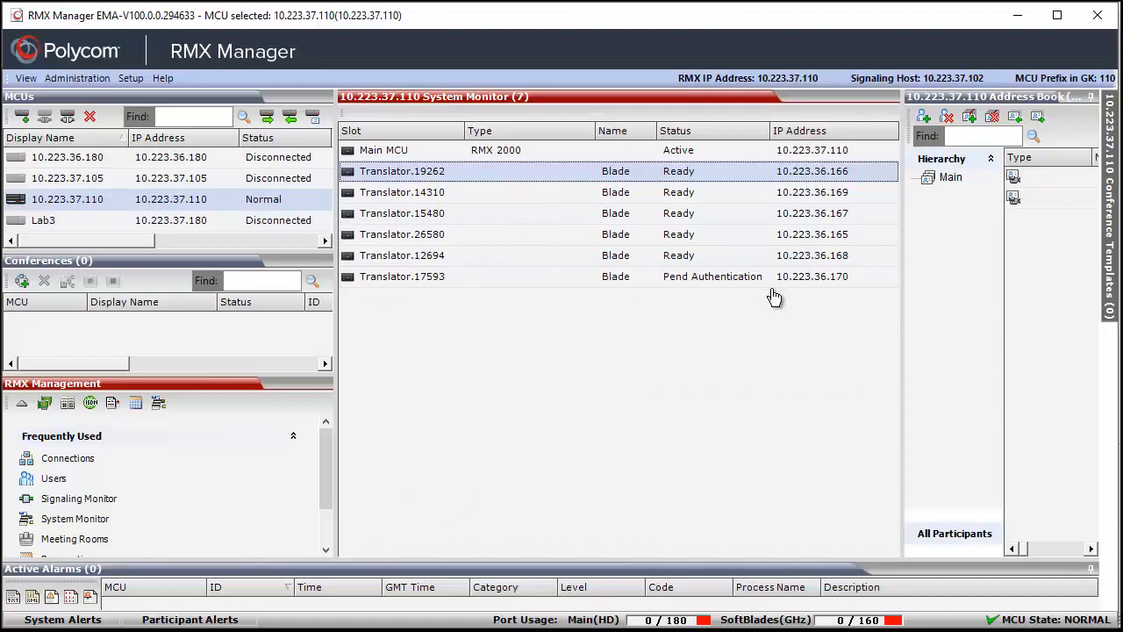
right_click(382, 279)
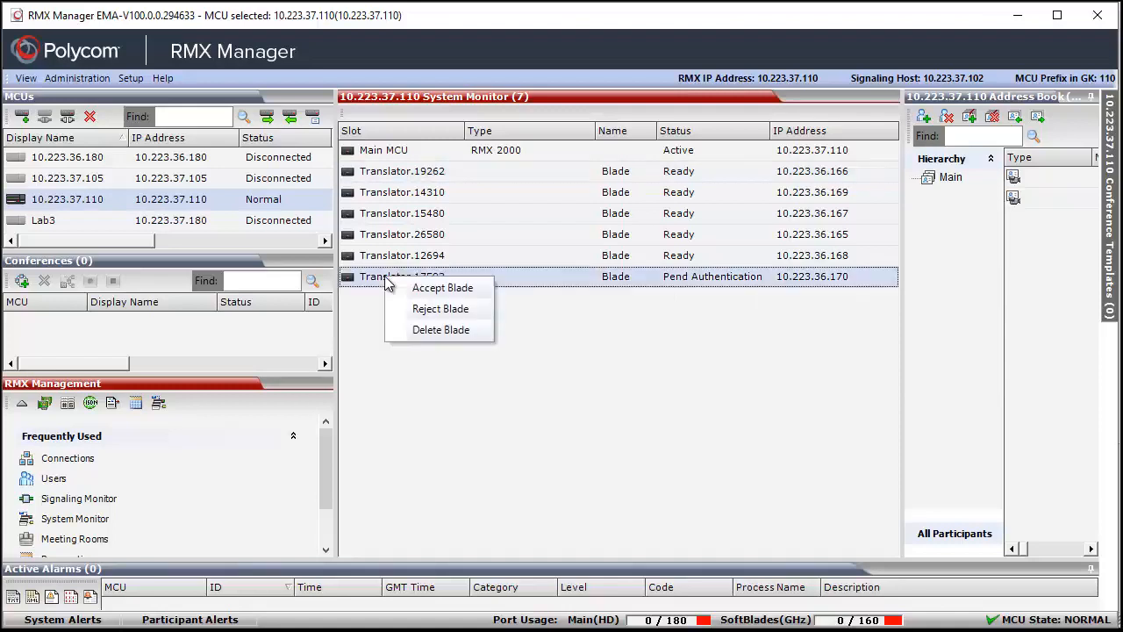
click(414, 288)
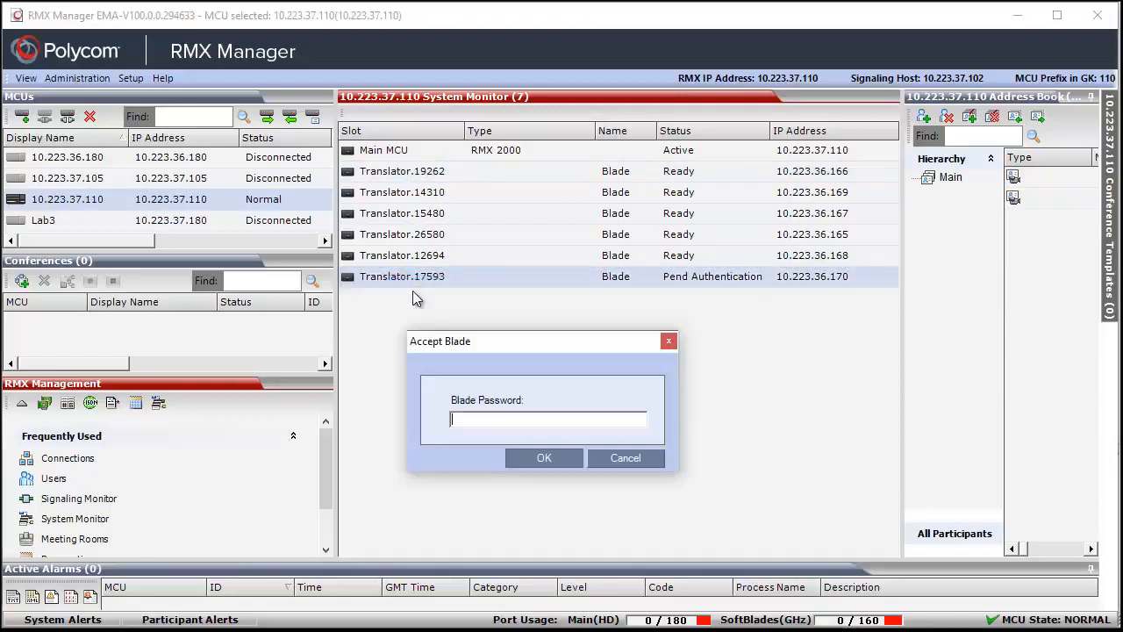
click(474, 421)
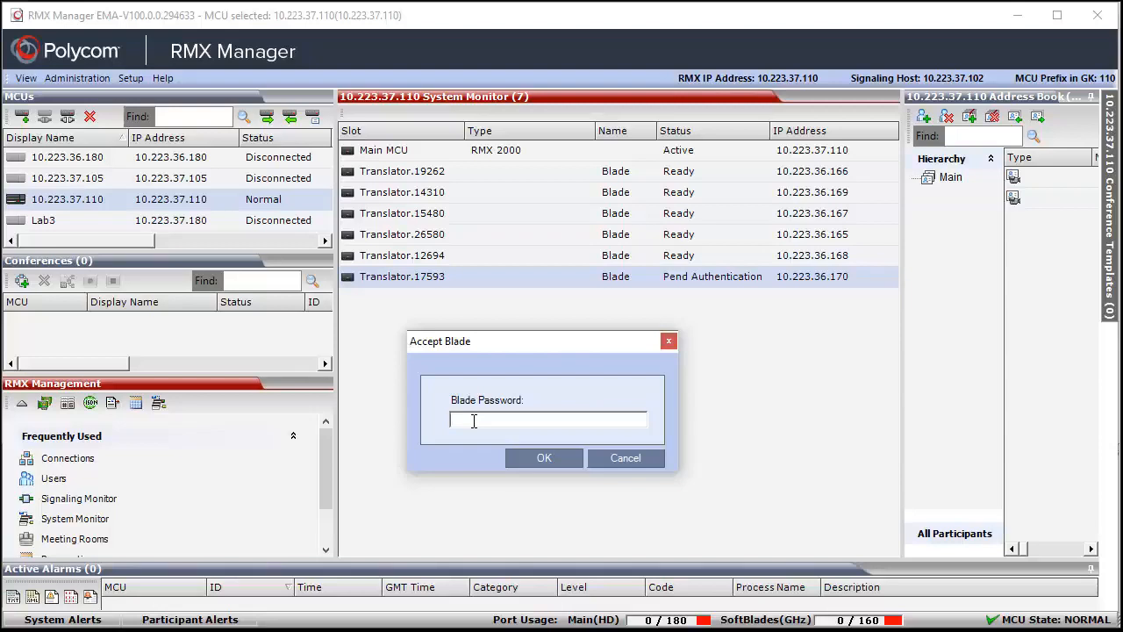
text(****)
click(540, 460)
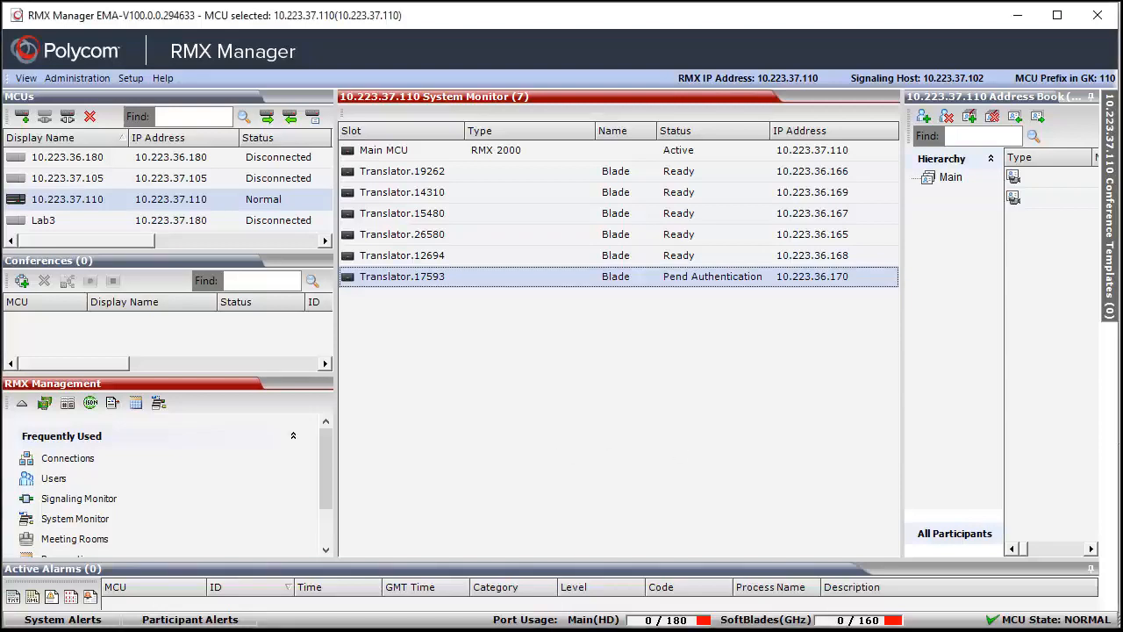
- Switch to the 170BS console and enter the pfx passphrase to complete the minion registration
key(alt+Tab)
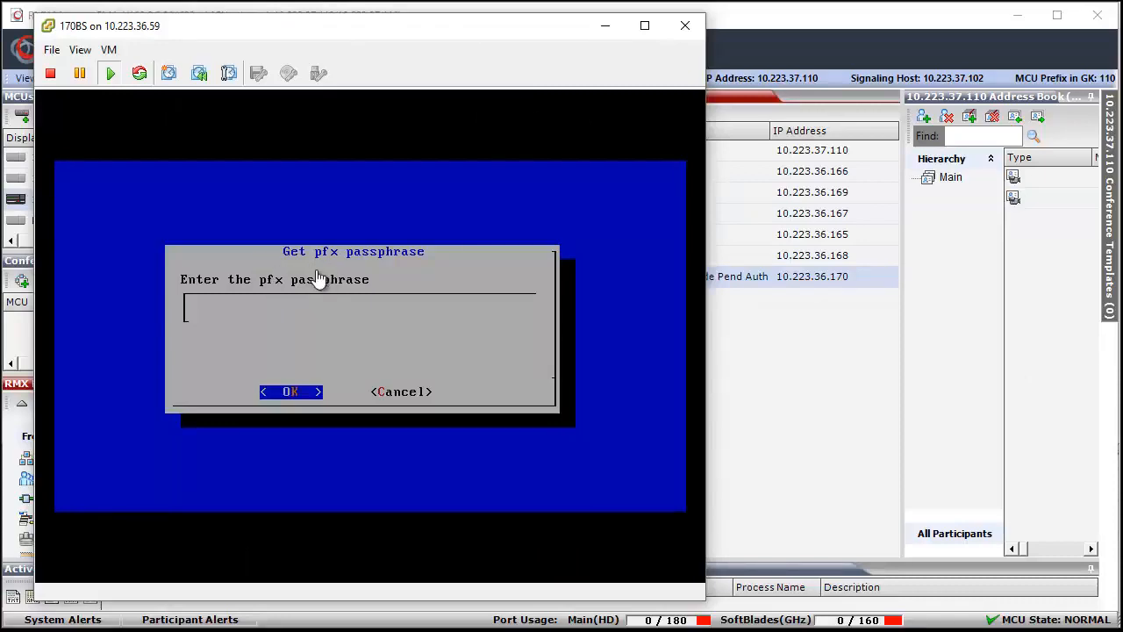
click(200, 317)
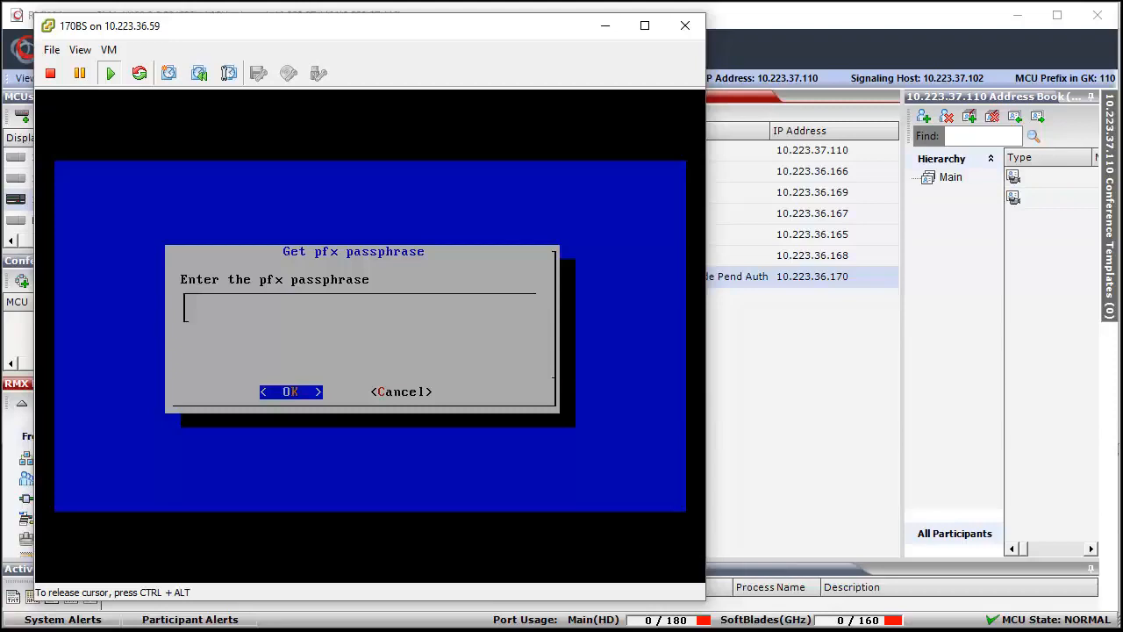
key(Return)
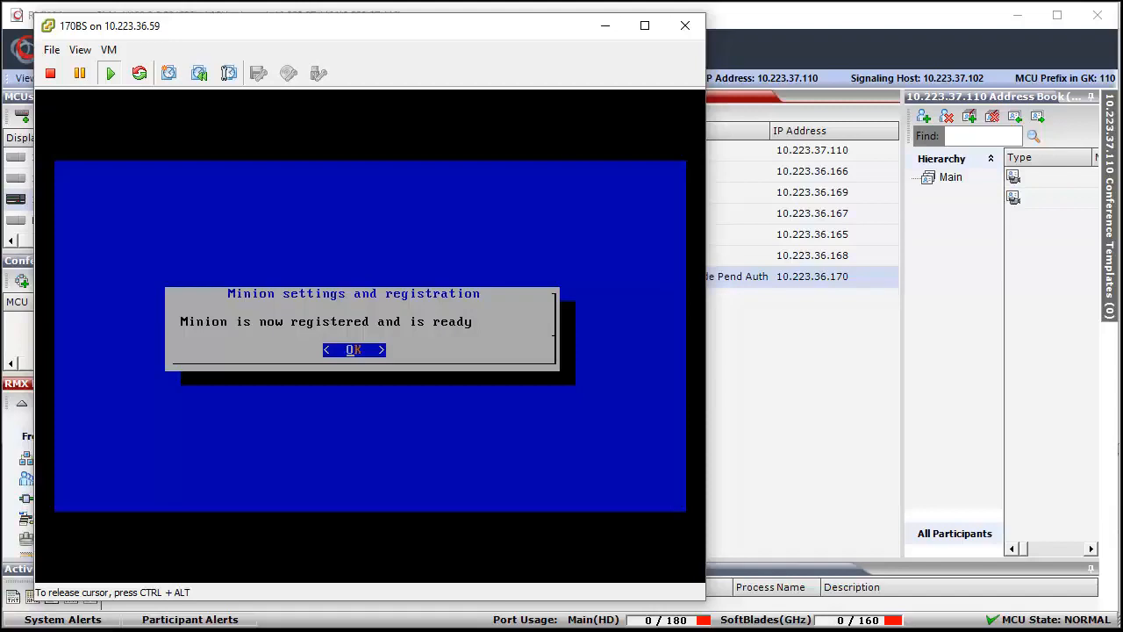
- Move the restarting 170BS console aside to uncover RMX Manager's Status column, and close the console at its login prompt
click(815, 14)
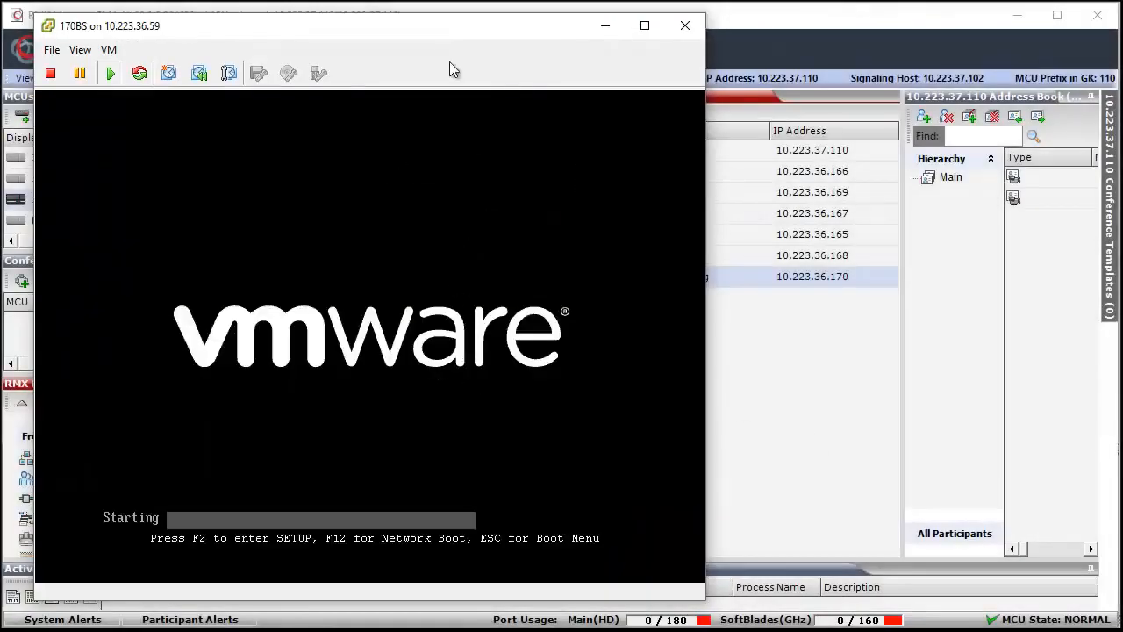
drag(466, 24, 444, 24)
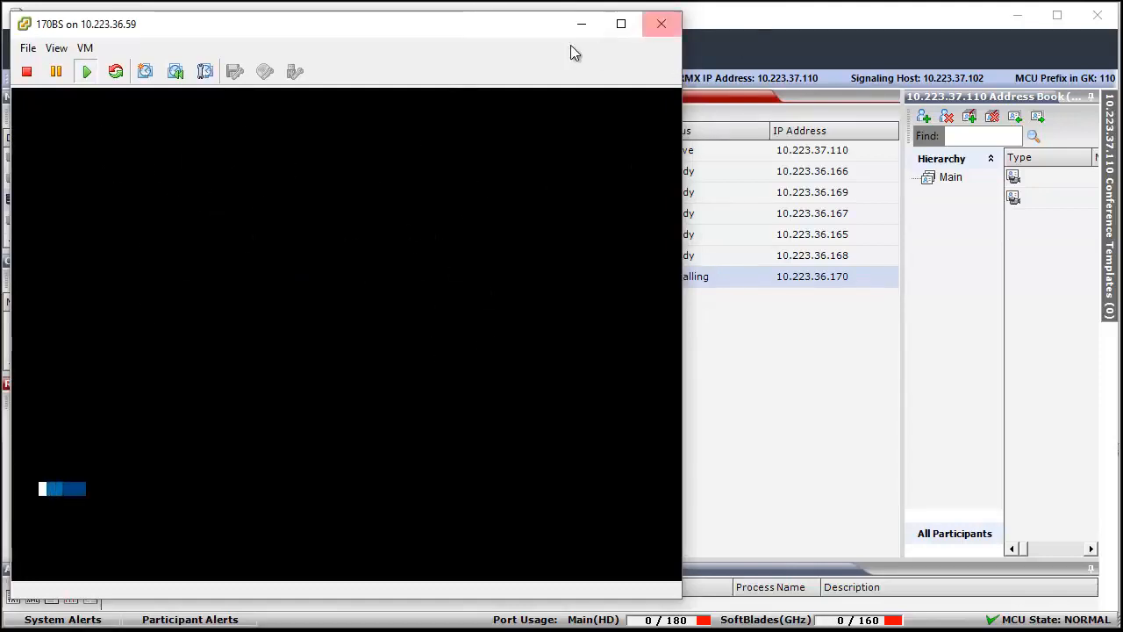
mouse_move(530, 26)
mouse_down()
mouse_move(484, 26)
mouse_move(509, 27)
mouse_up()
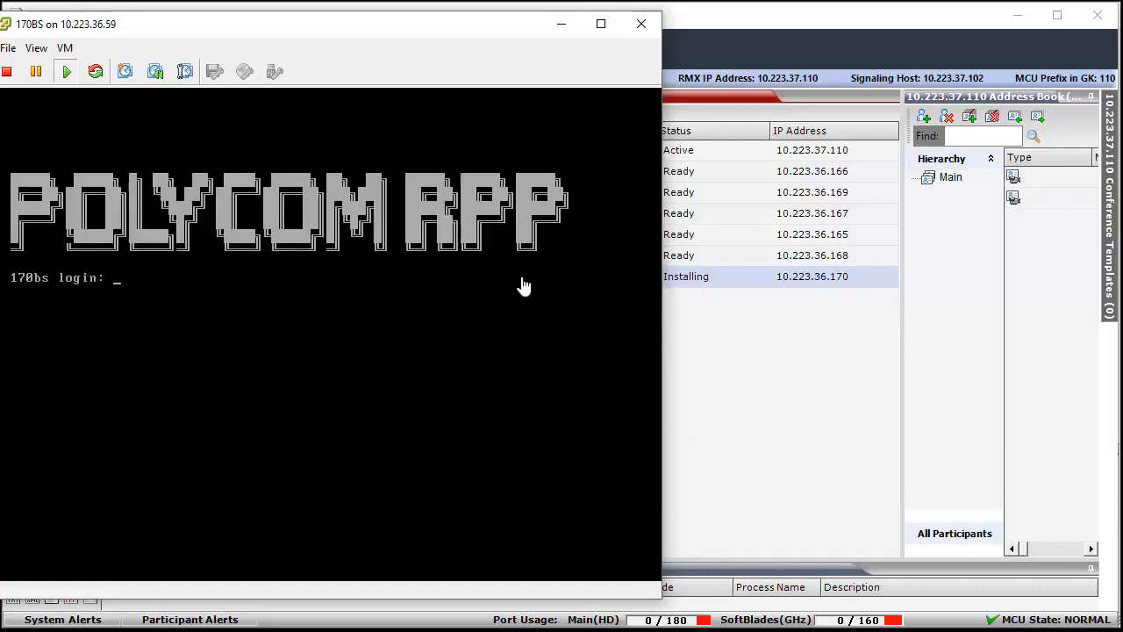
click(643, 25)
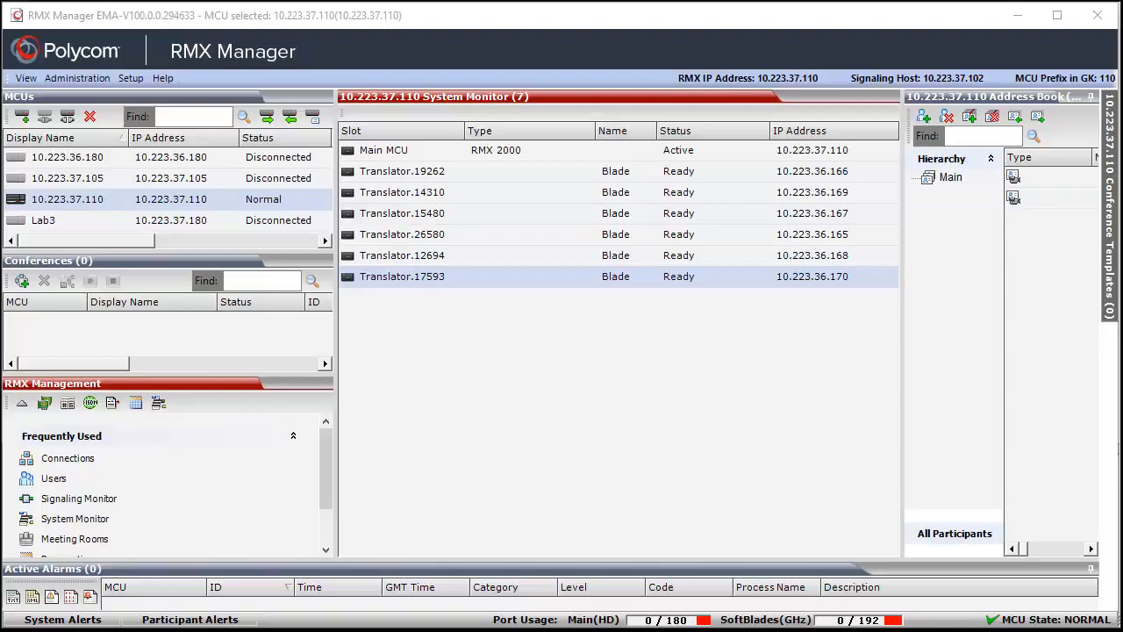
- Check the VM hardware details of blade Translator.17593 and return to the System Monitor's blade list
double_click(369, 279)
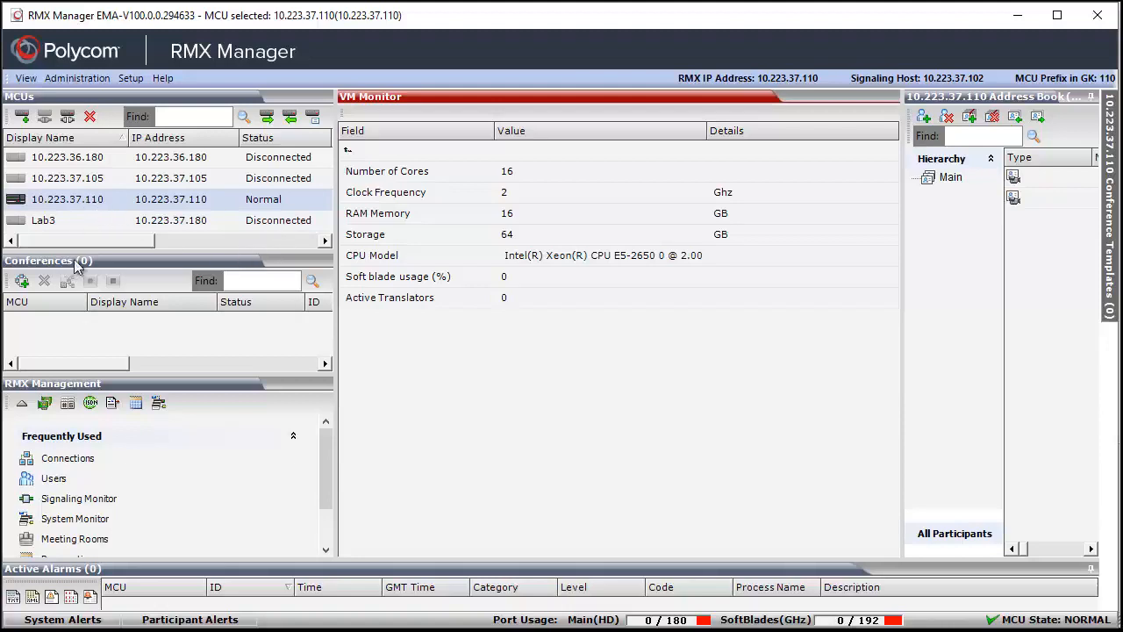
click(74, 503)
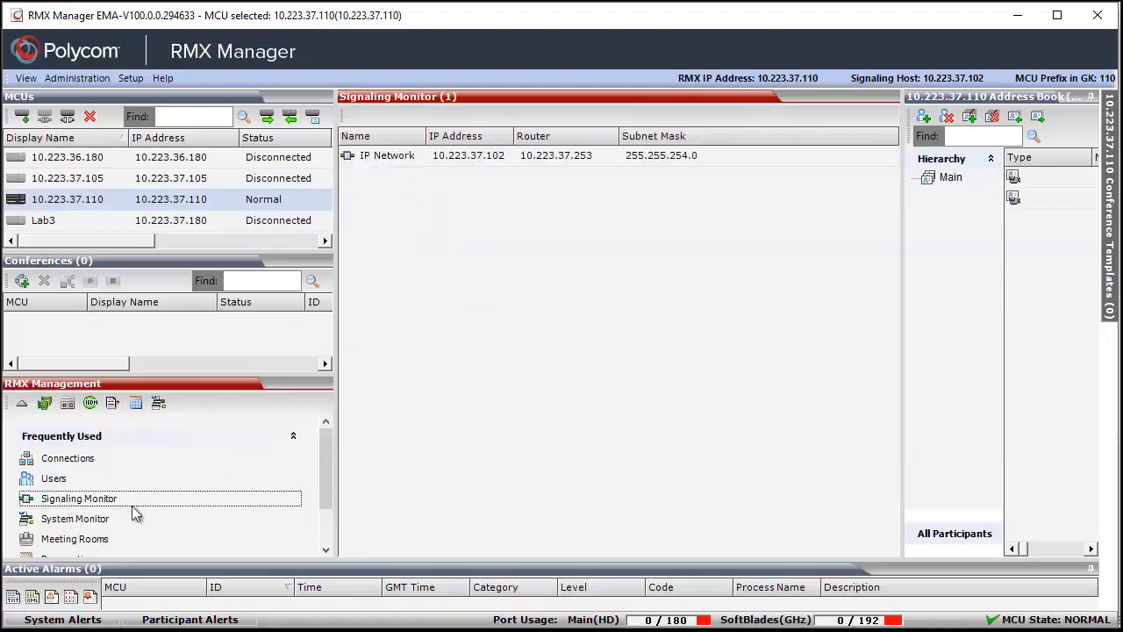
click(75, 521)
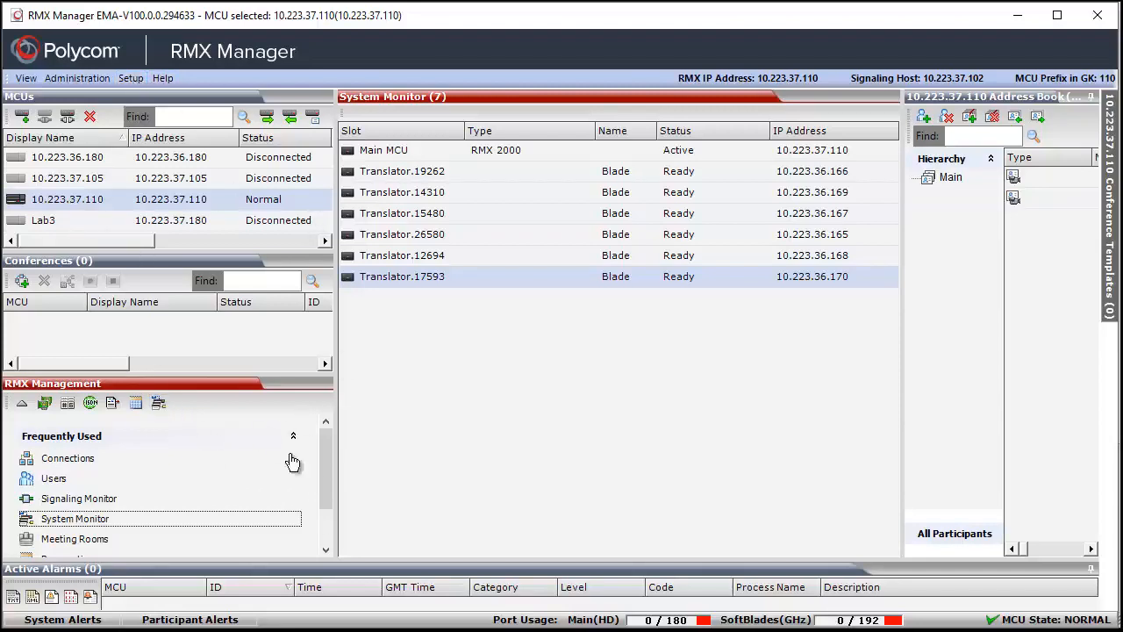
drag(327, 474, 321, 447)
drag(325, 482, 325, 517)
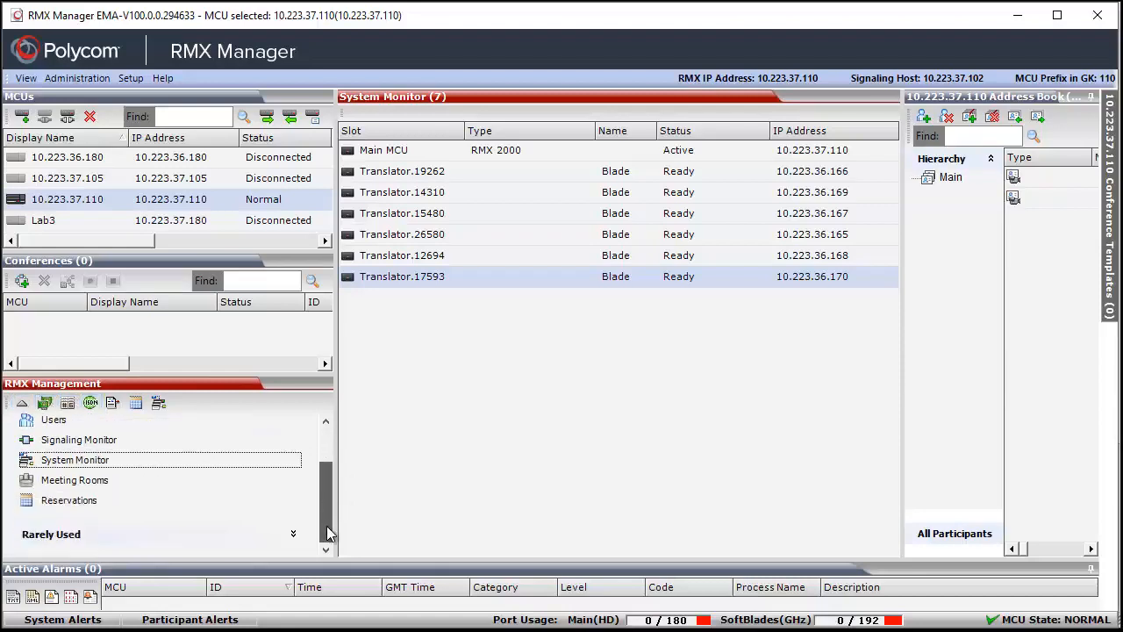
click(70, 487)
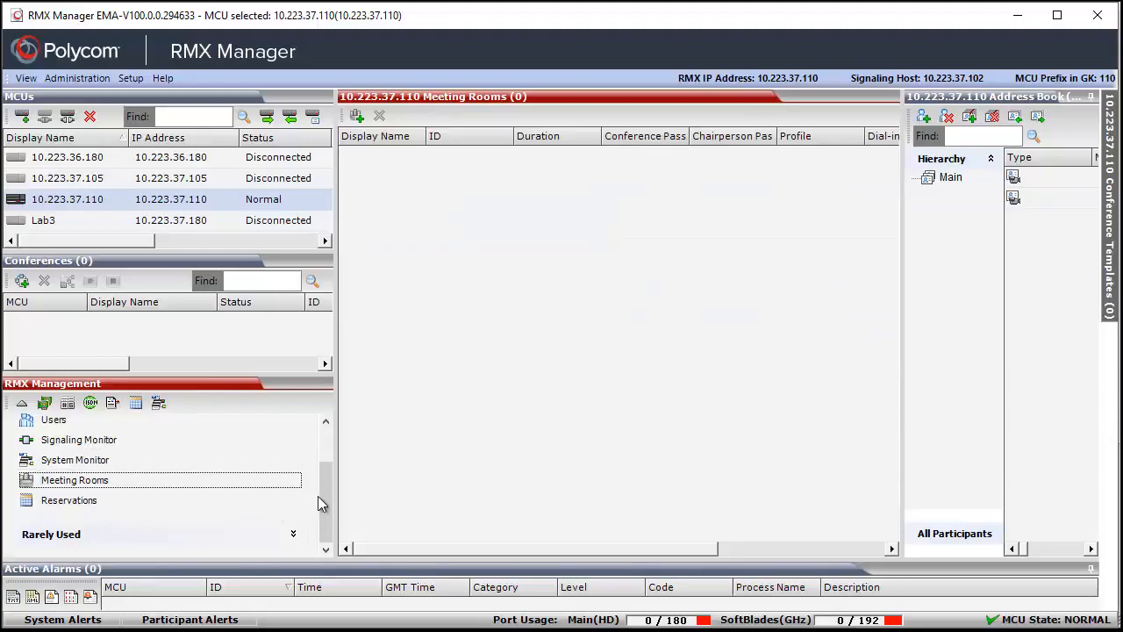
drag(318, 503, 319, 461)
click(112, 403)
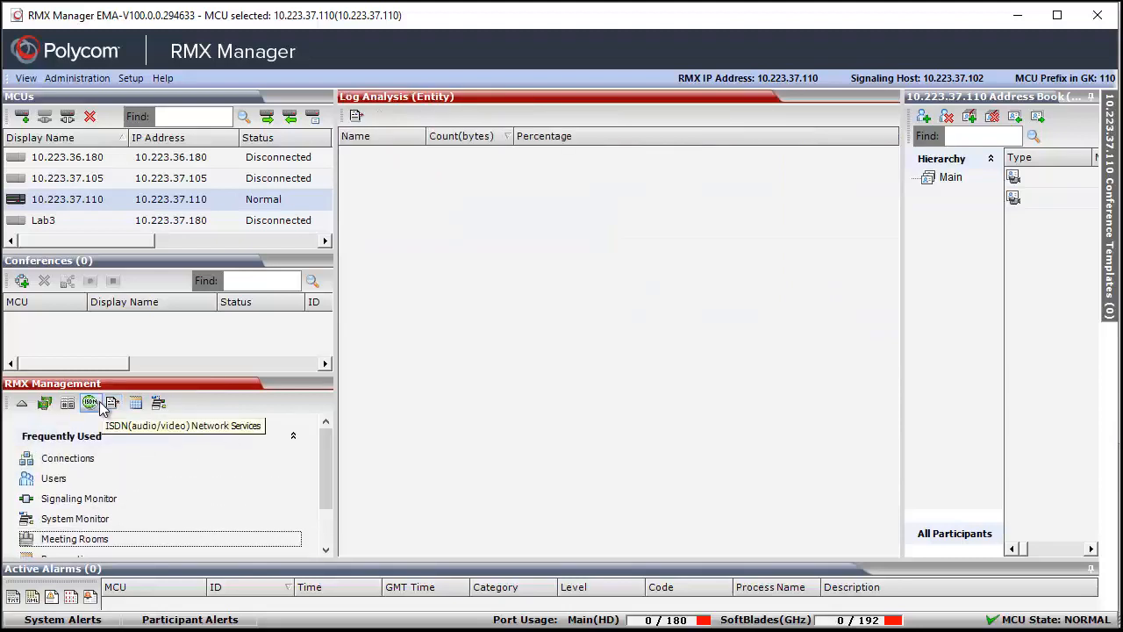
click(22, 402)
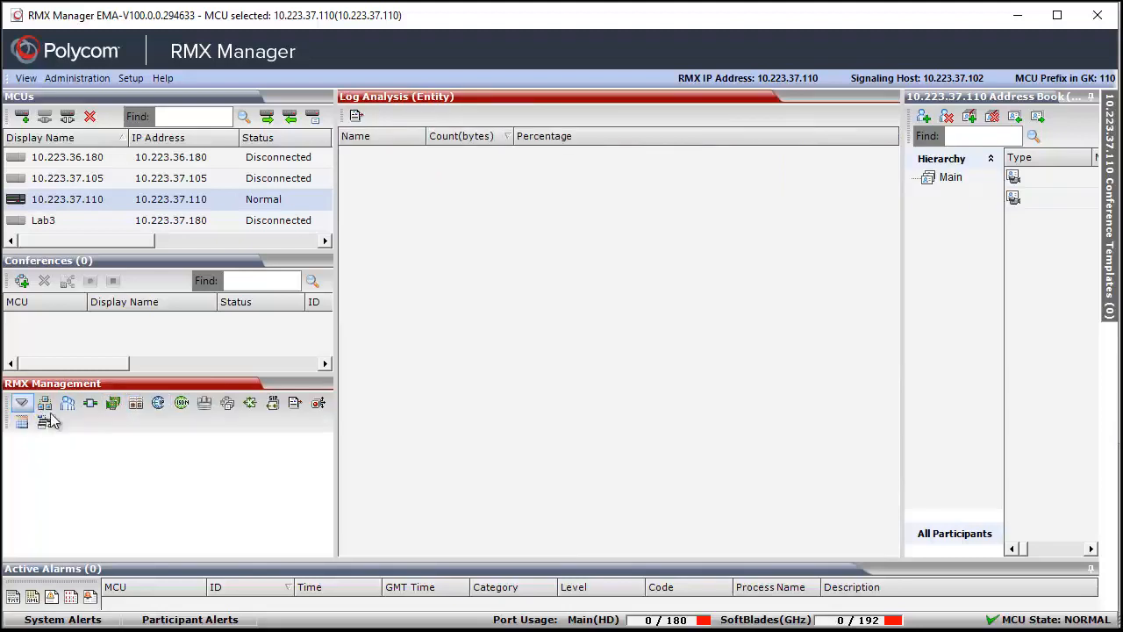
click(22, 403)
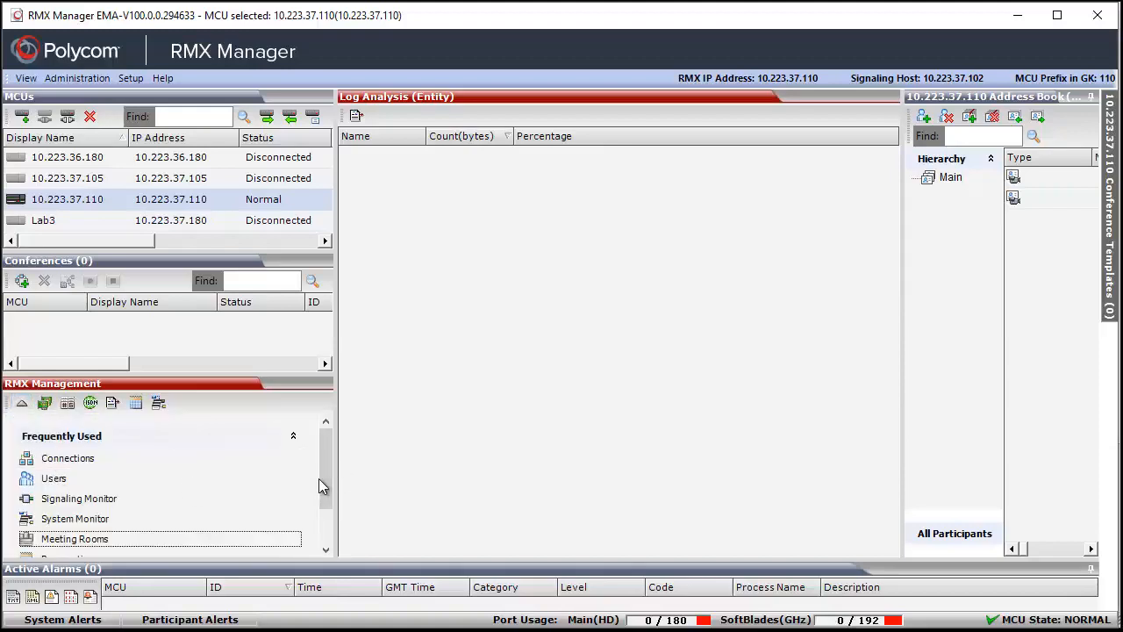
- Expand the rarely used RMX management items and show the MCU's Conference Profiles
drag(326, 479, 289, 533)
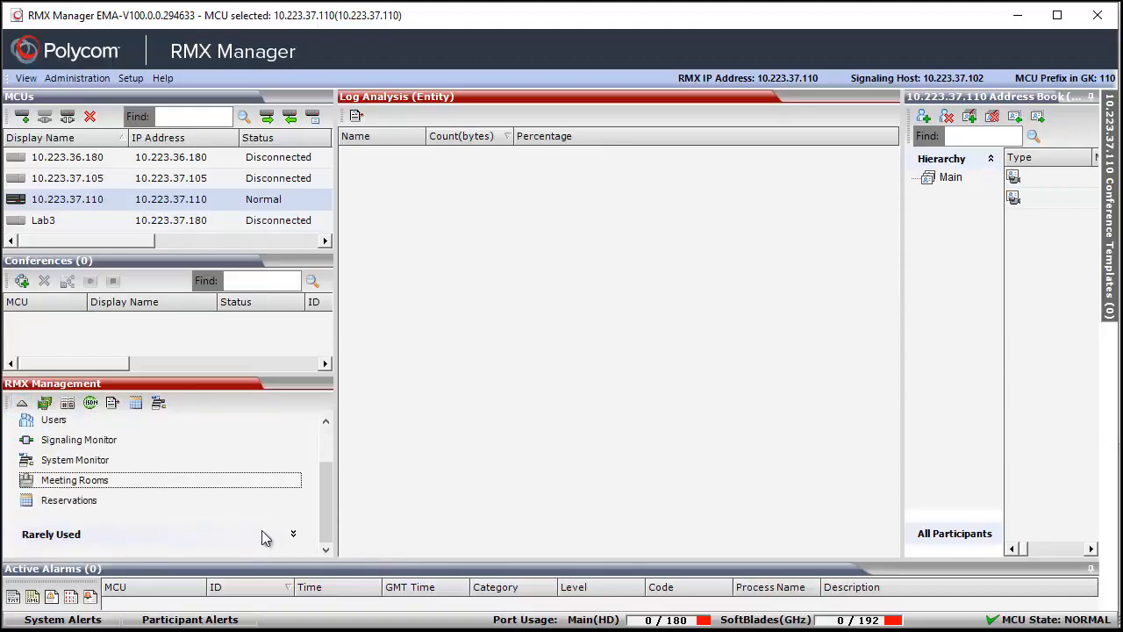
click(294, 534)
drag(330, 477, 329, 516)
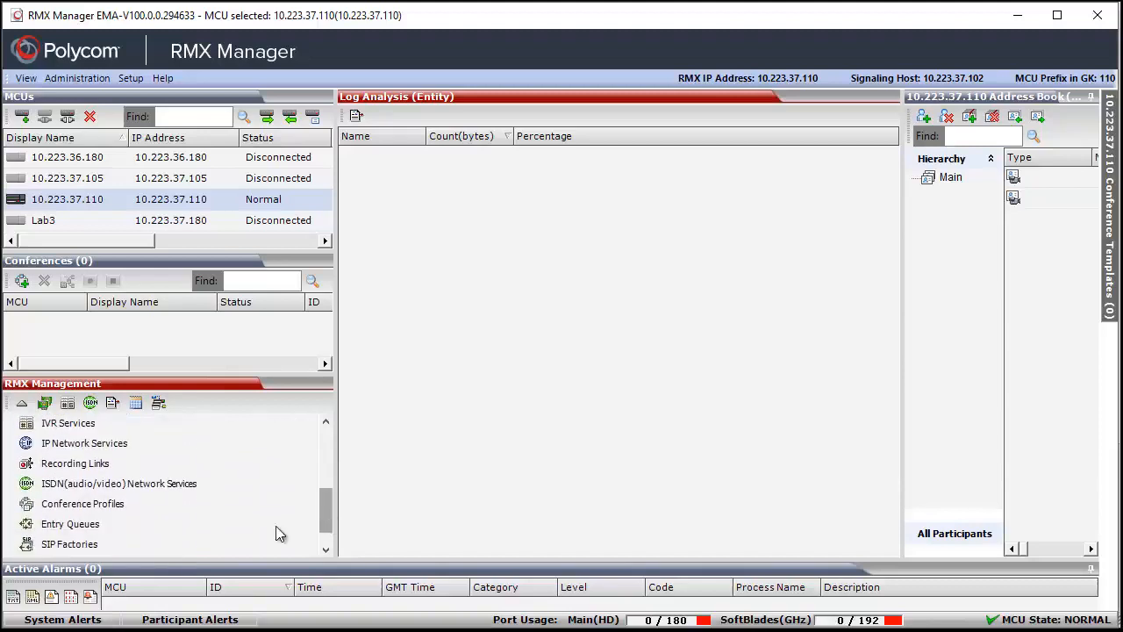
click(122, 505)
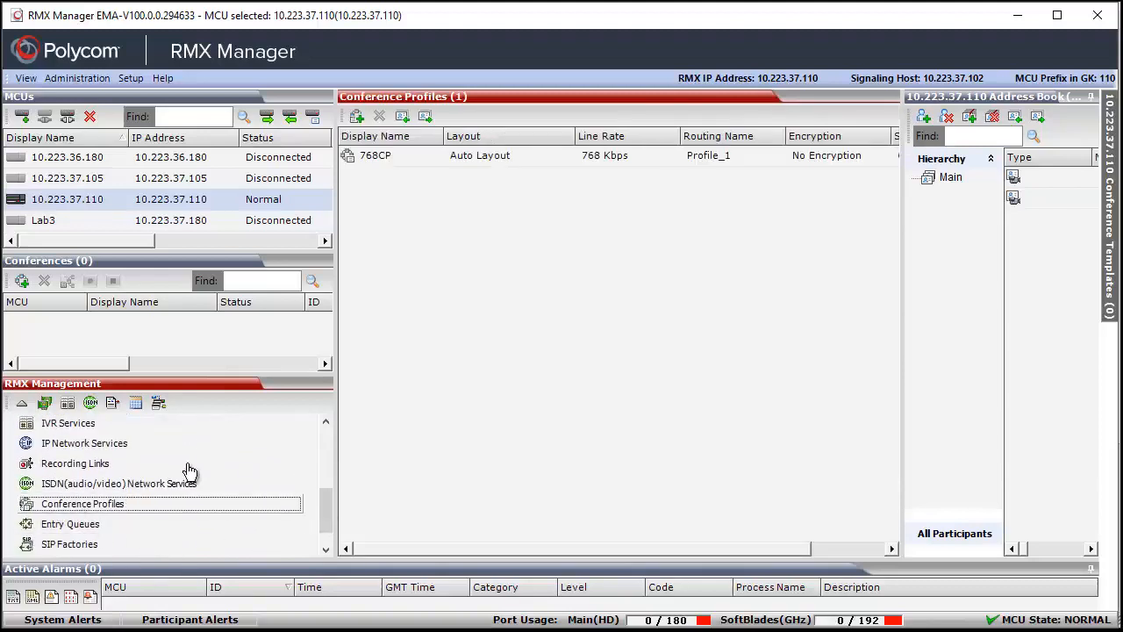
- Show the 768CP profile's Video Quality properties in full and try to enable MS RDP Content
click(361, 166)
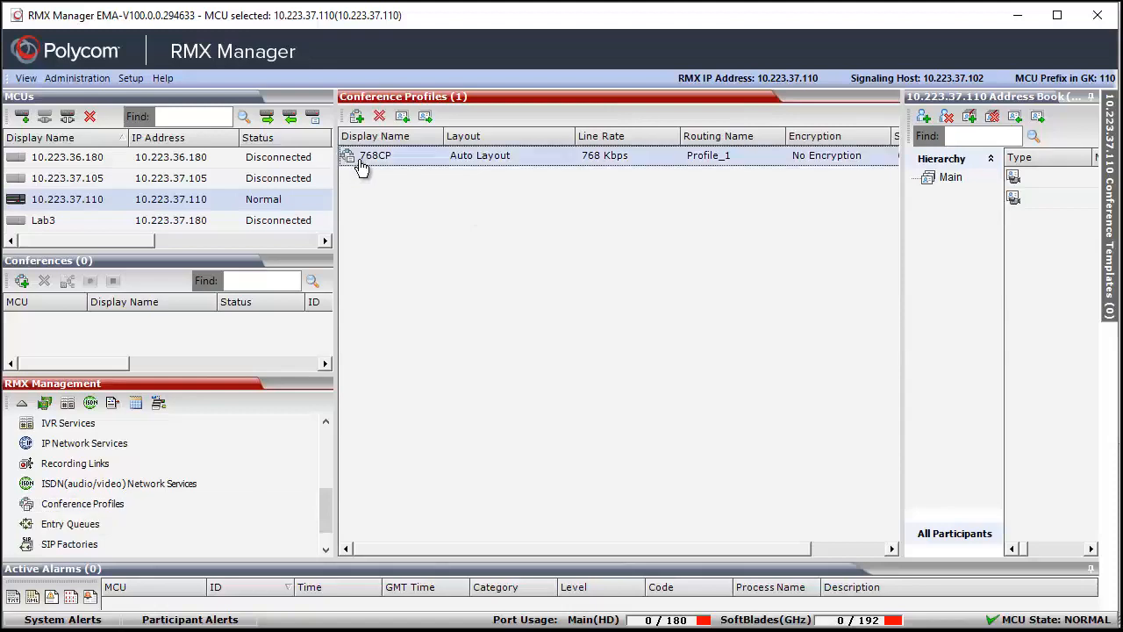
double_click(360, 165)
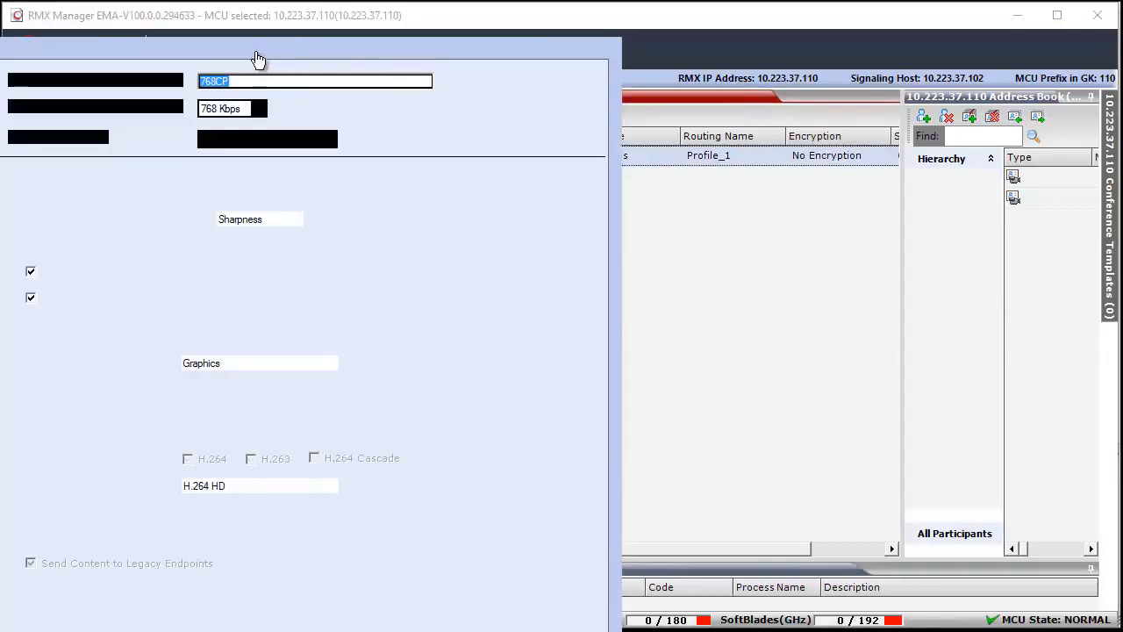
drag(346, 32, 643, 26)
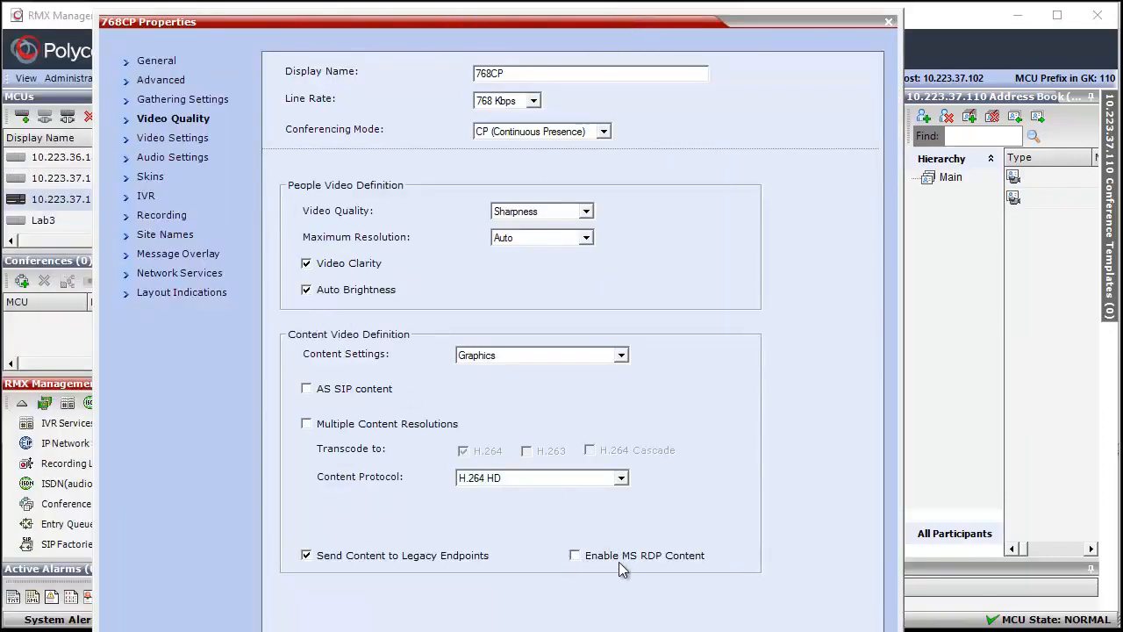
click(576, 556)
key(Escape)
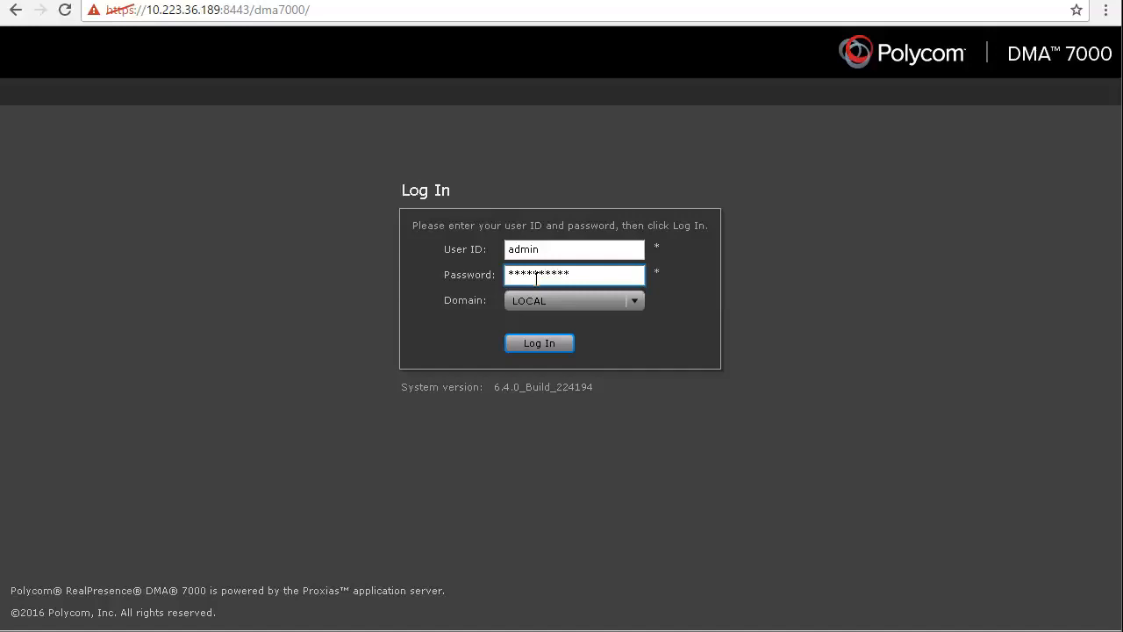
- Switch to the DMA 7000 web interface, log in as admin and show the Conference Manager's conference templates
key(Return)
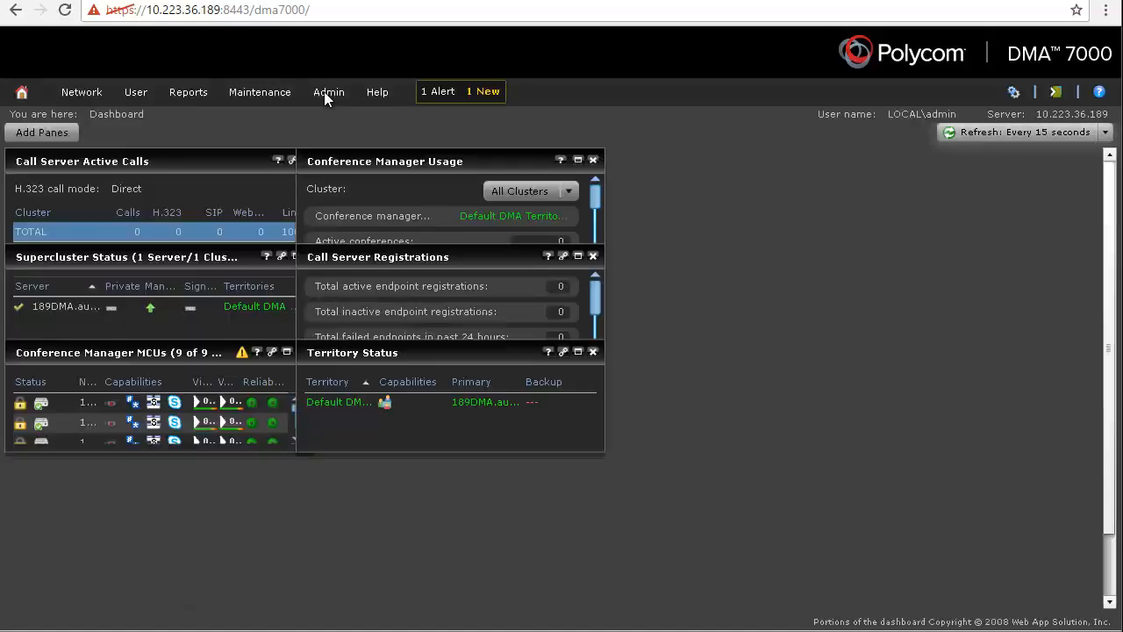
click(324, 92)
mouse_move(356, 116)
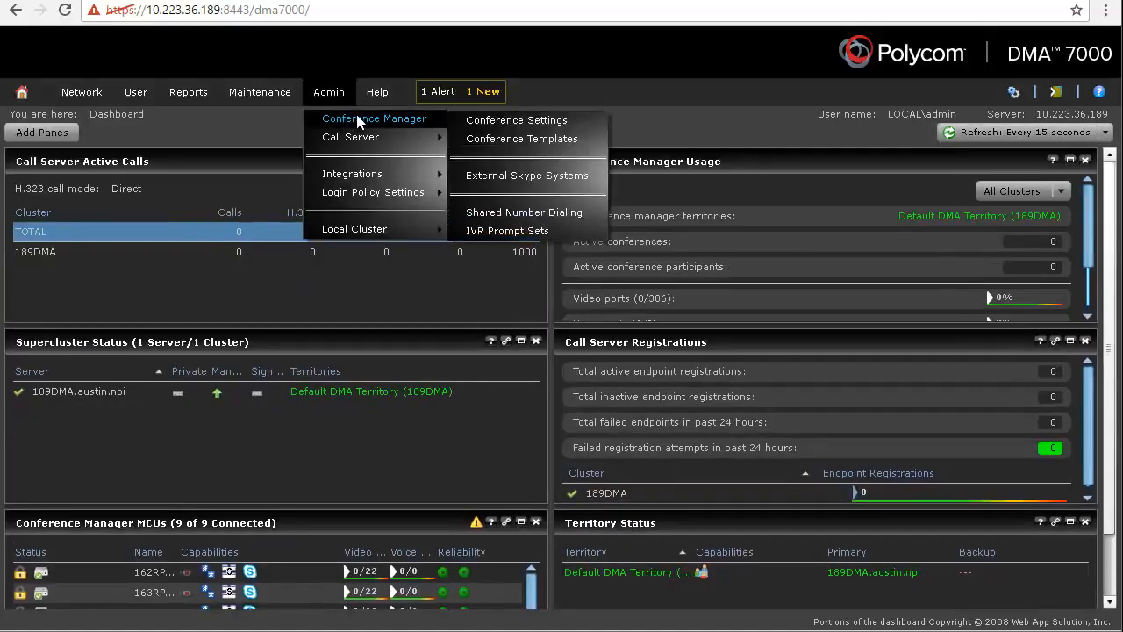
click(522, 138)
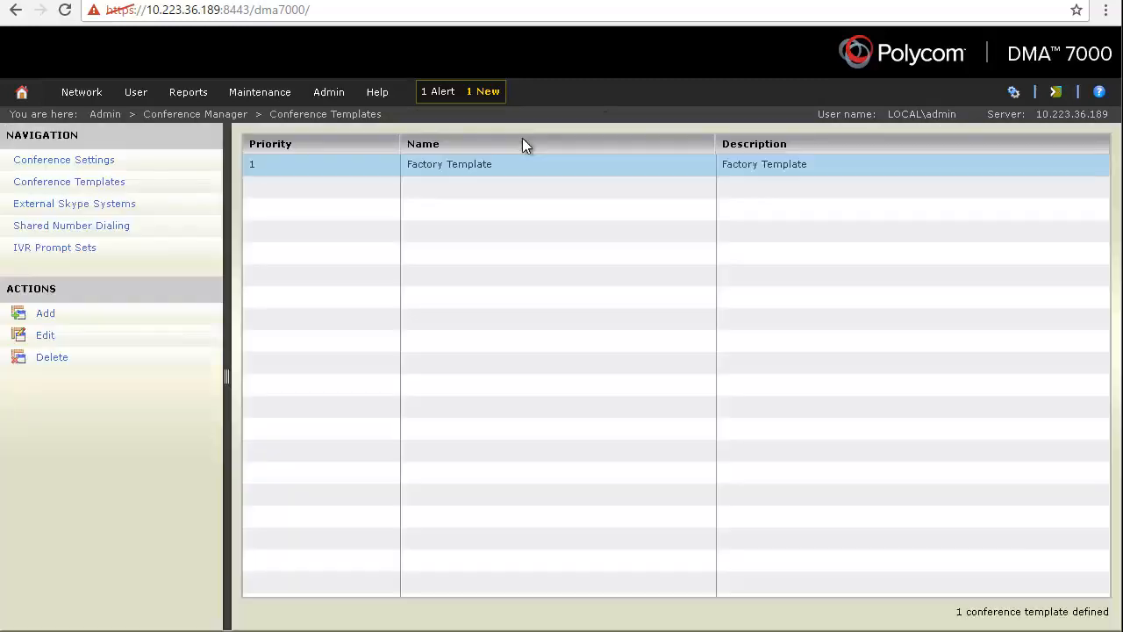
- Select the Factory Template in the conference template list and open it for editing
click(278, 172)
click(56, 335)
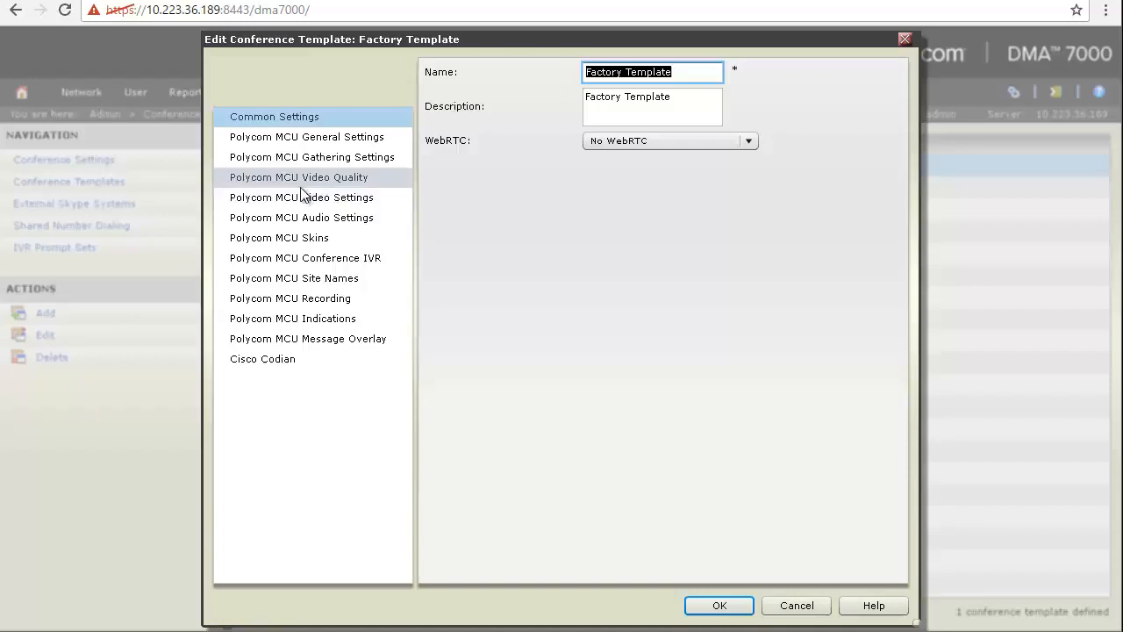
click(282, 179)
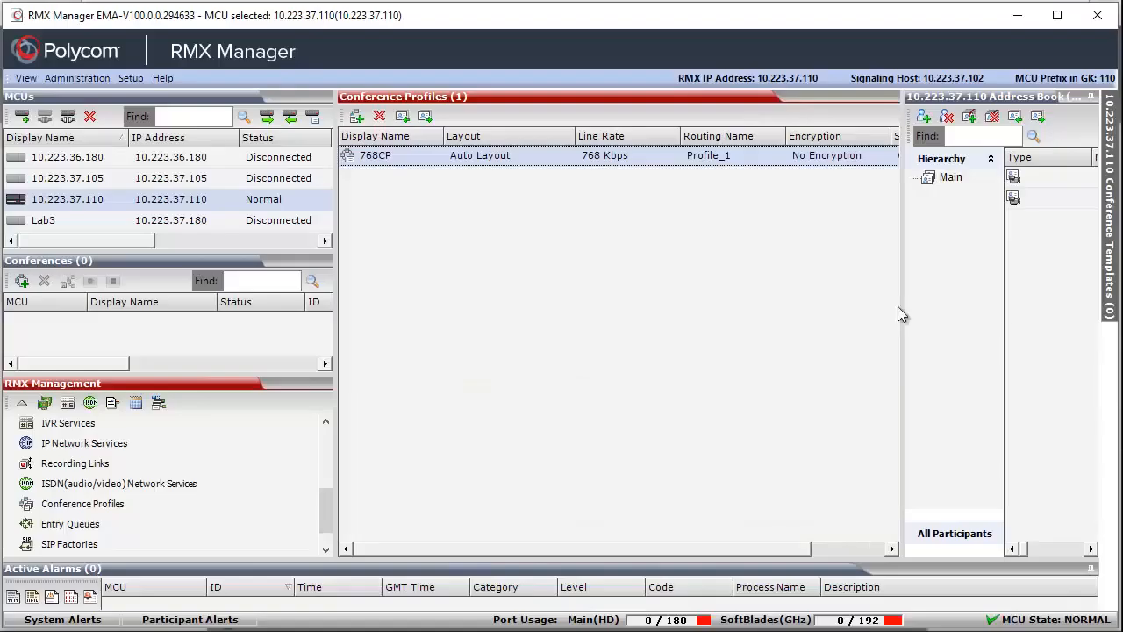
- Back in RMX Manager, enable MS RDP Content in the 768CP profile's Video Quality settings and confirm the properties
double_click(376, 163)
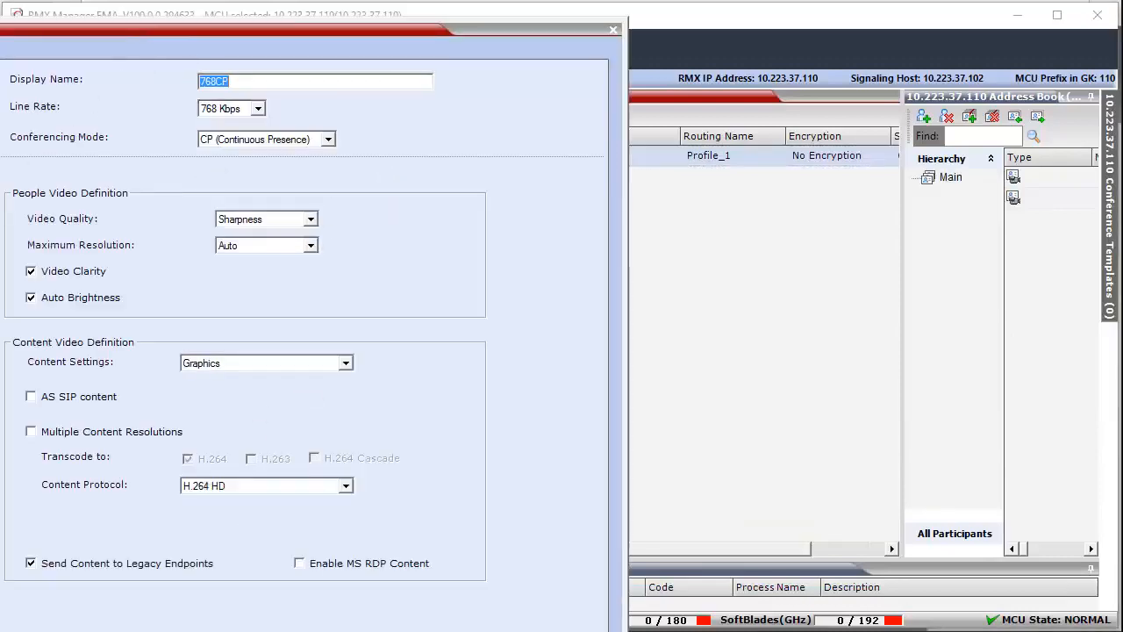
drag(150, 32, 461, 5)
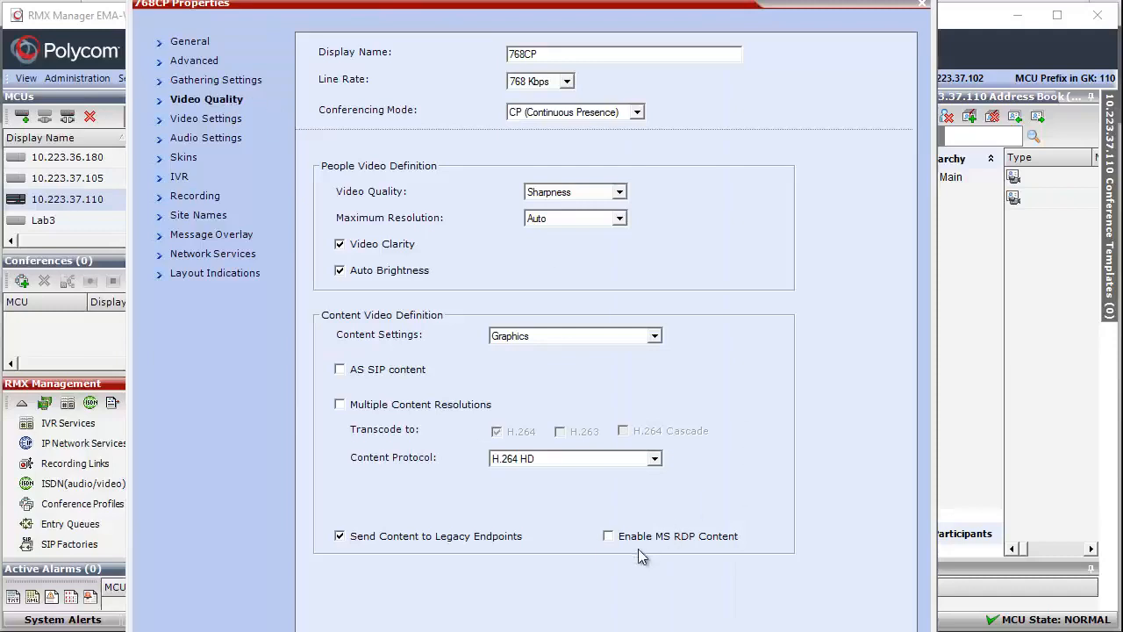
click(608, 537)
key(Return)
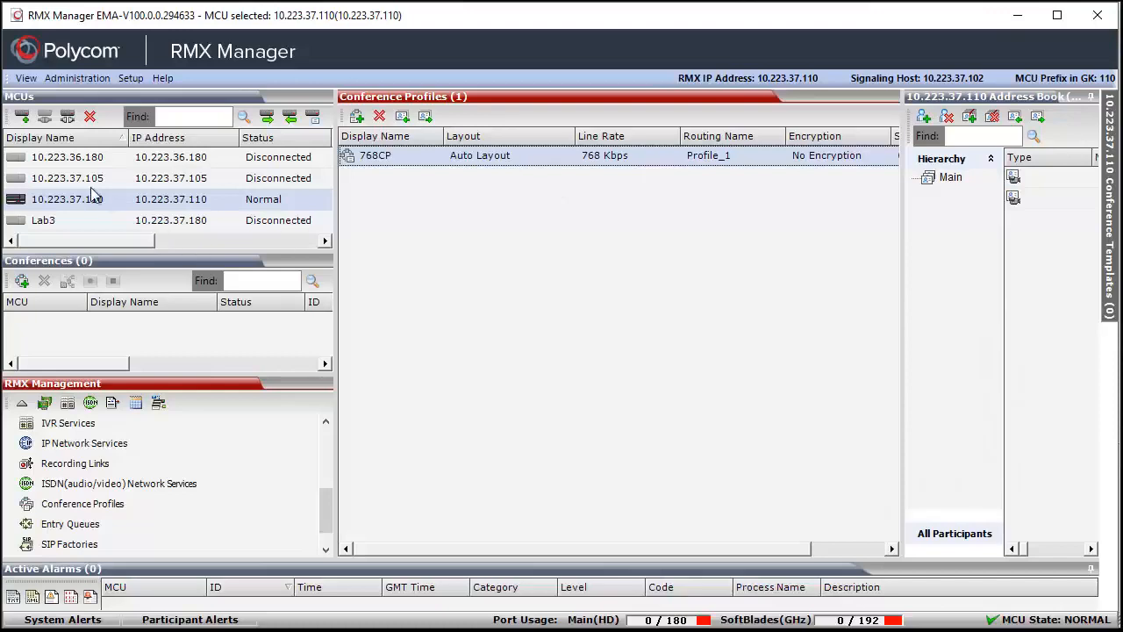
- Select MCU 10.223.37.110 and collapse its RMX Management list to the compact icon view
click(70, 200)
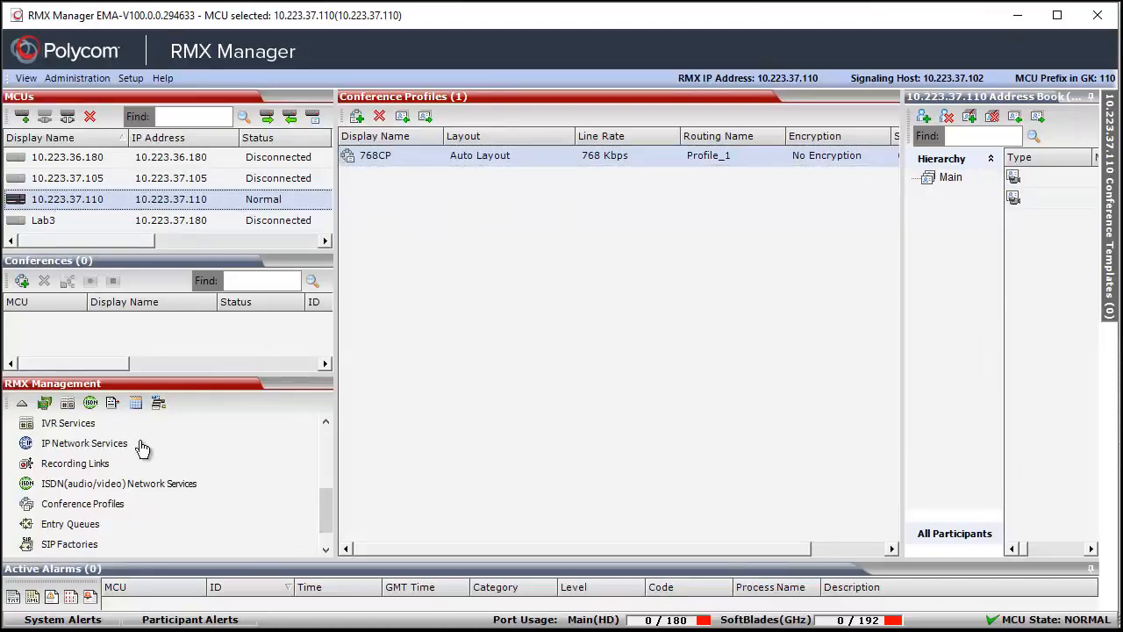
click(93, 504)
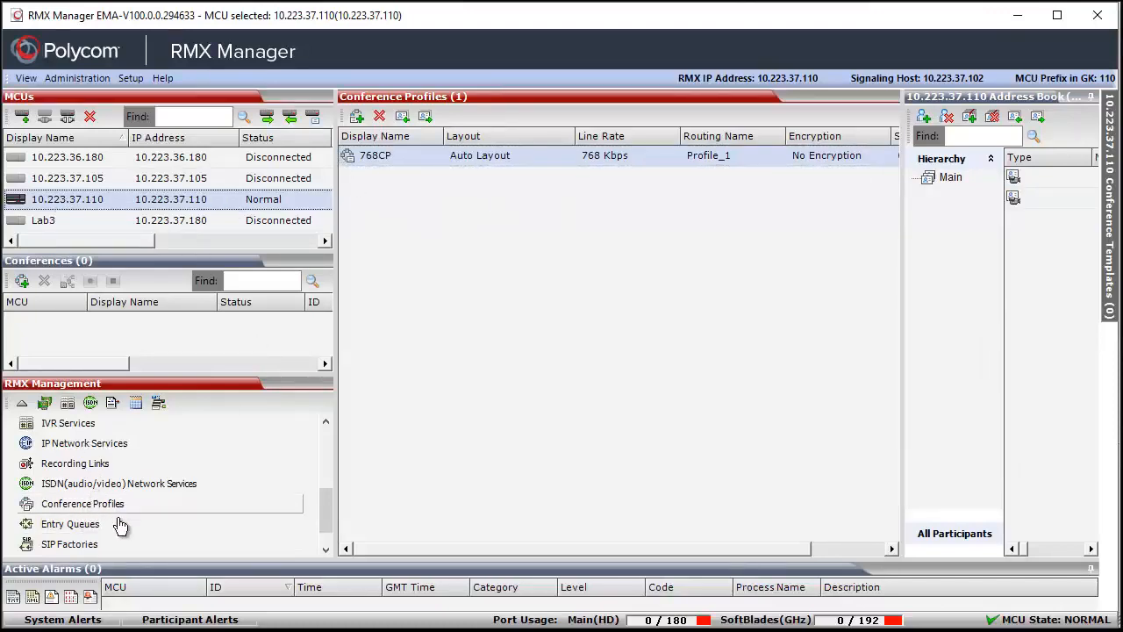
click(26, 403)
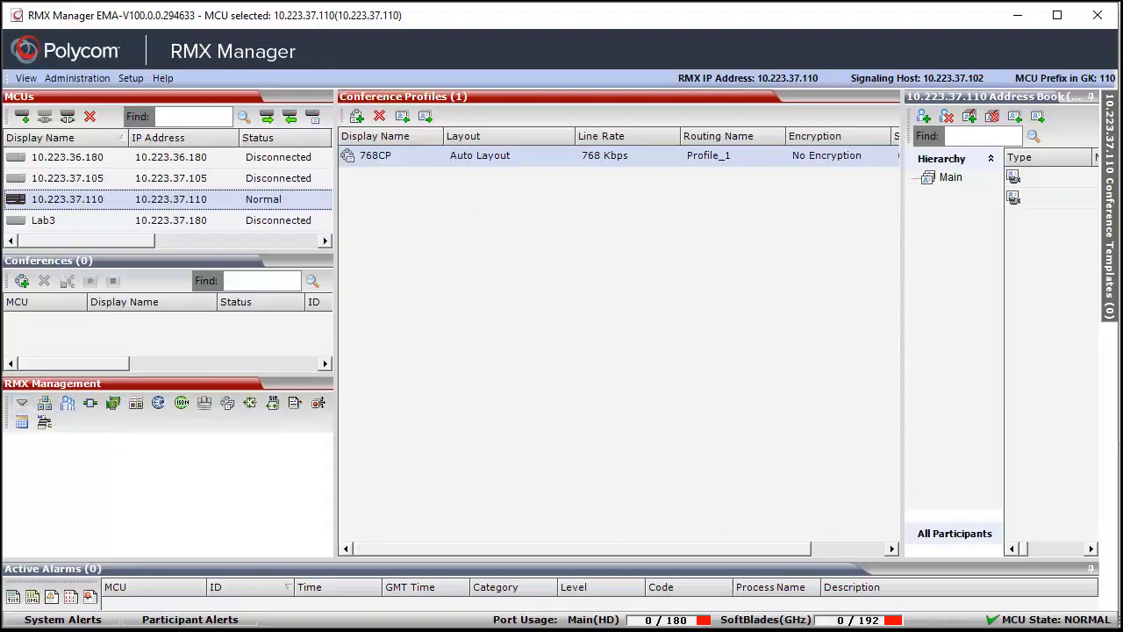